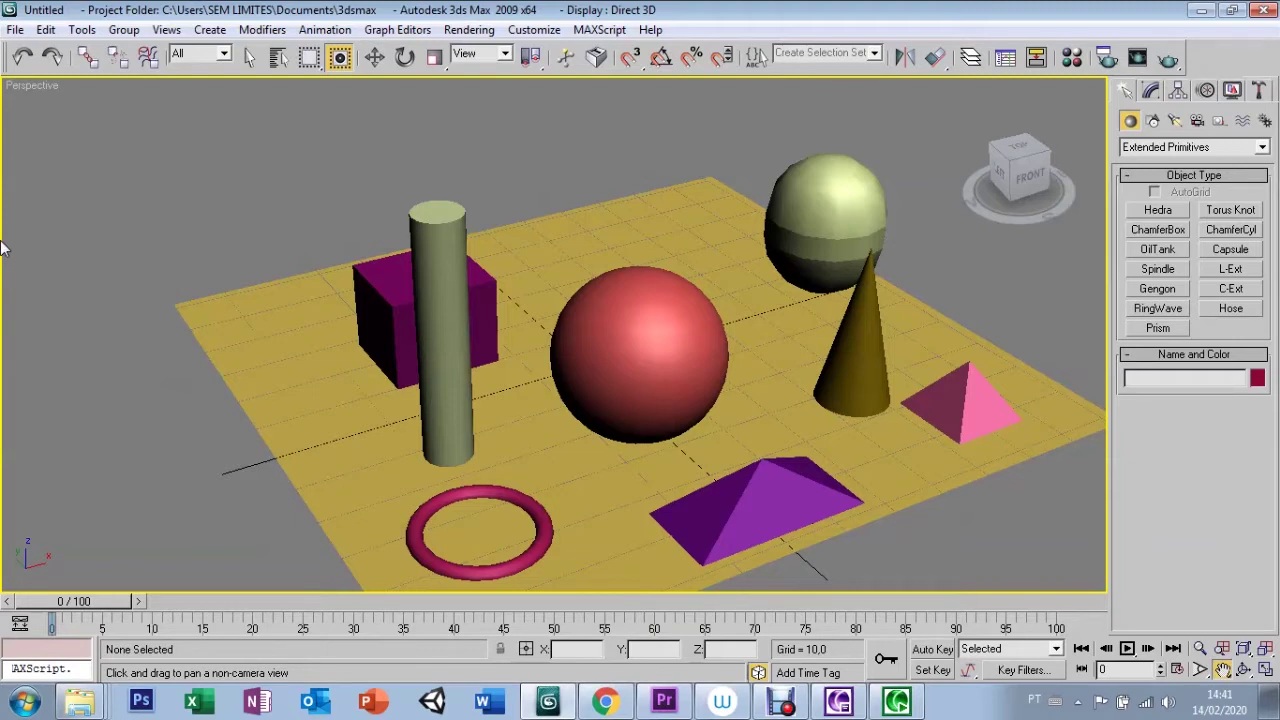
# Open the Material Editor and set the first material's Diffuse colour to blue.
pyautogui.click(1072, 58)
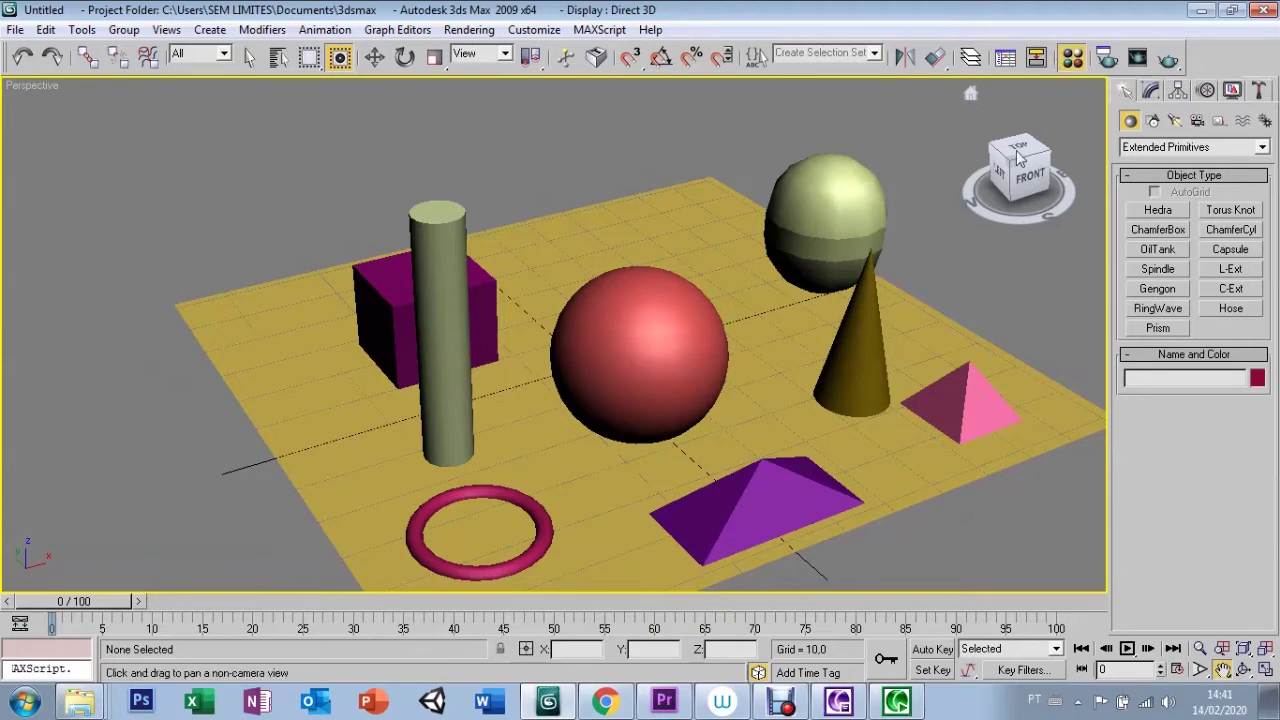
pyautogui.click(1220, 47)
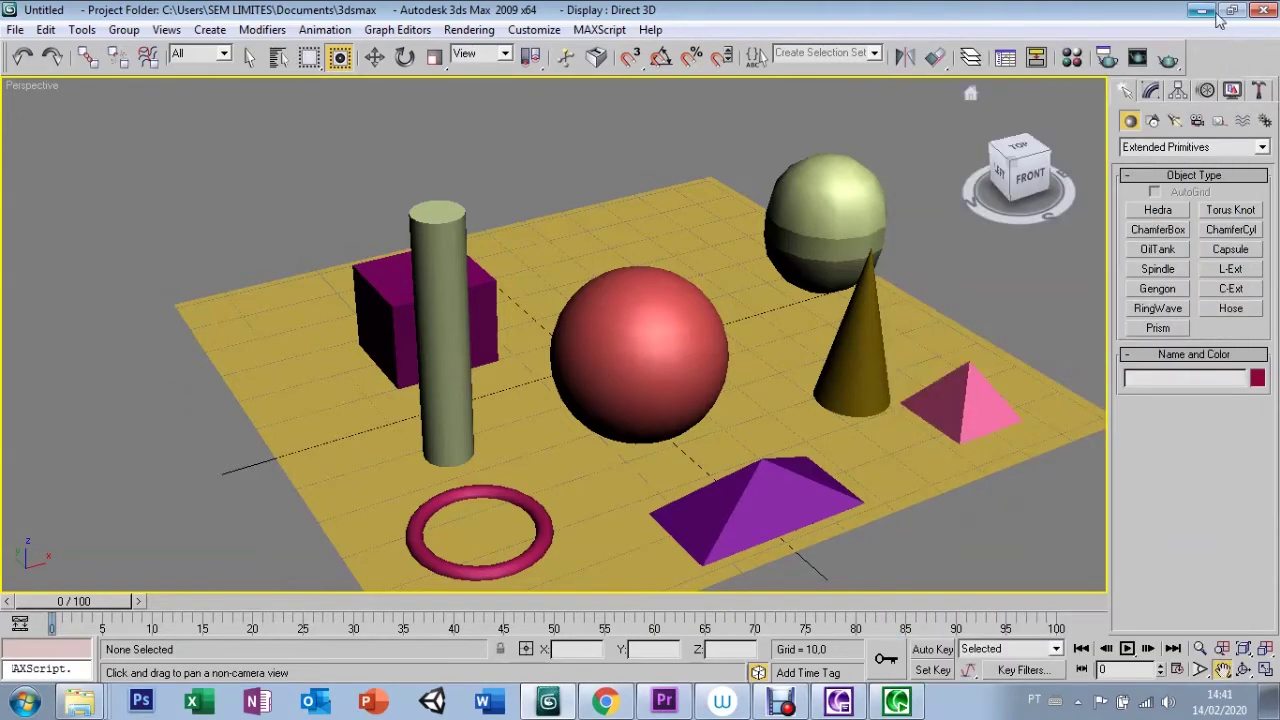
pyautogui.click(1072, 57)
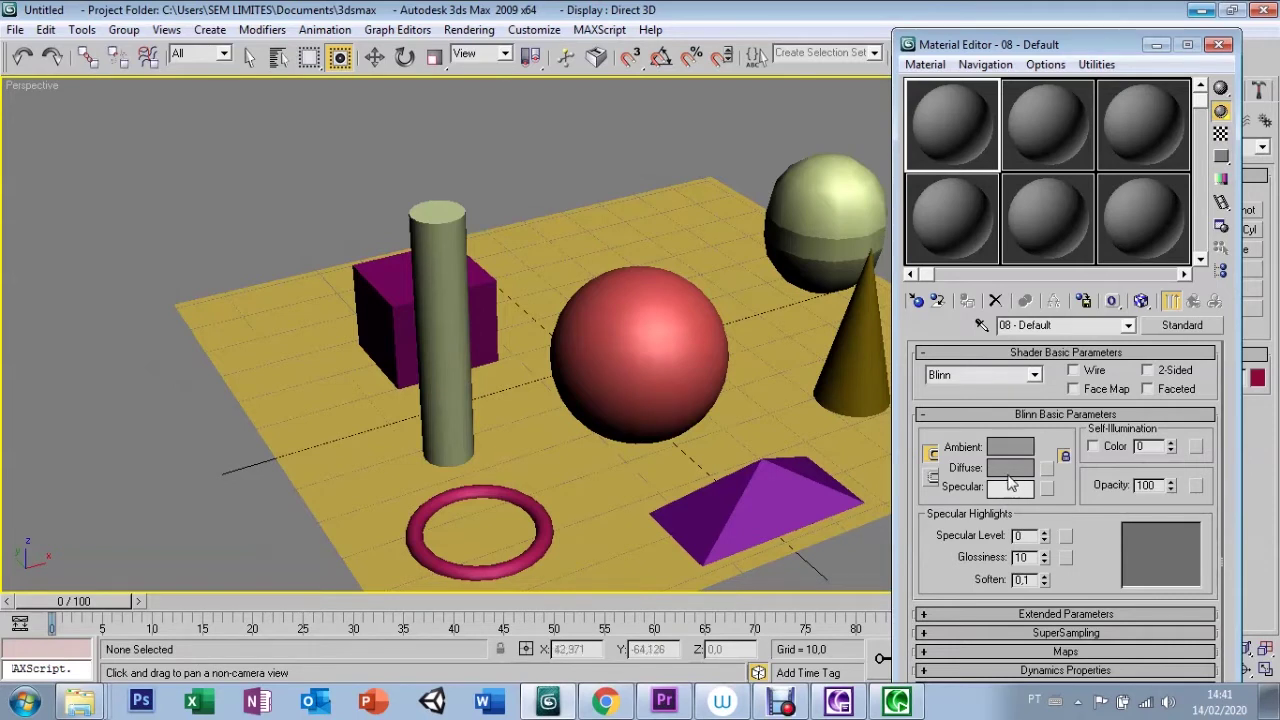
pyautogui.click(1013, 470)
pyautogui.moveTo(484, 181); pyautogui.dragTo(470, 118)
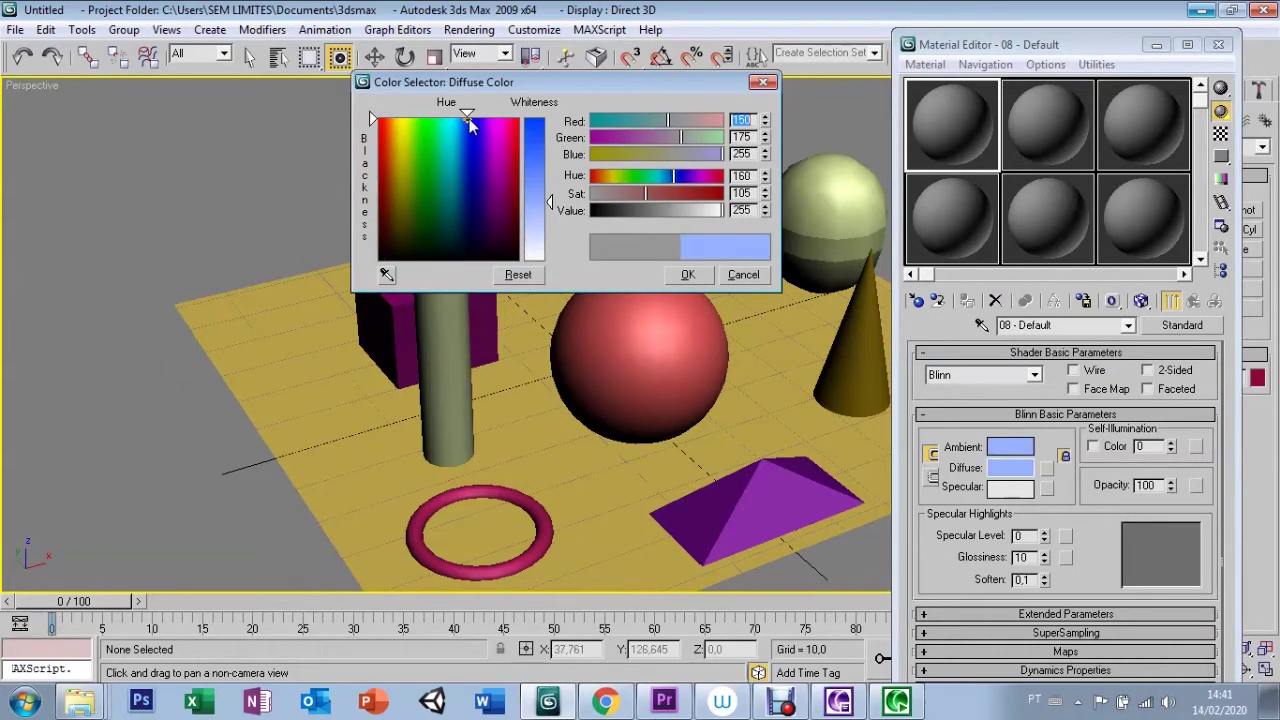
pyautogui.click(537, 144)
pyautogui.click(686, 274)
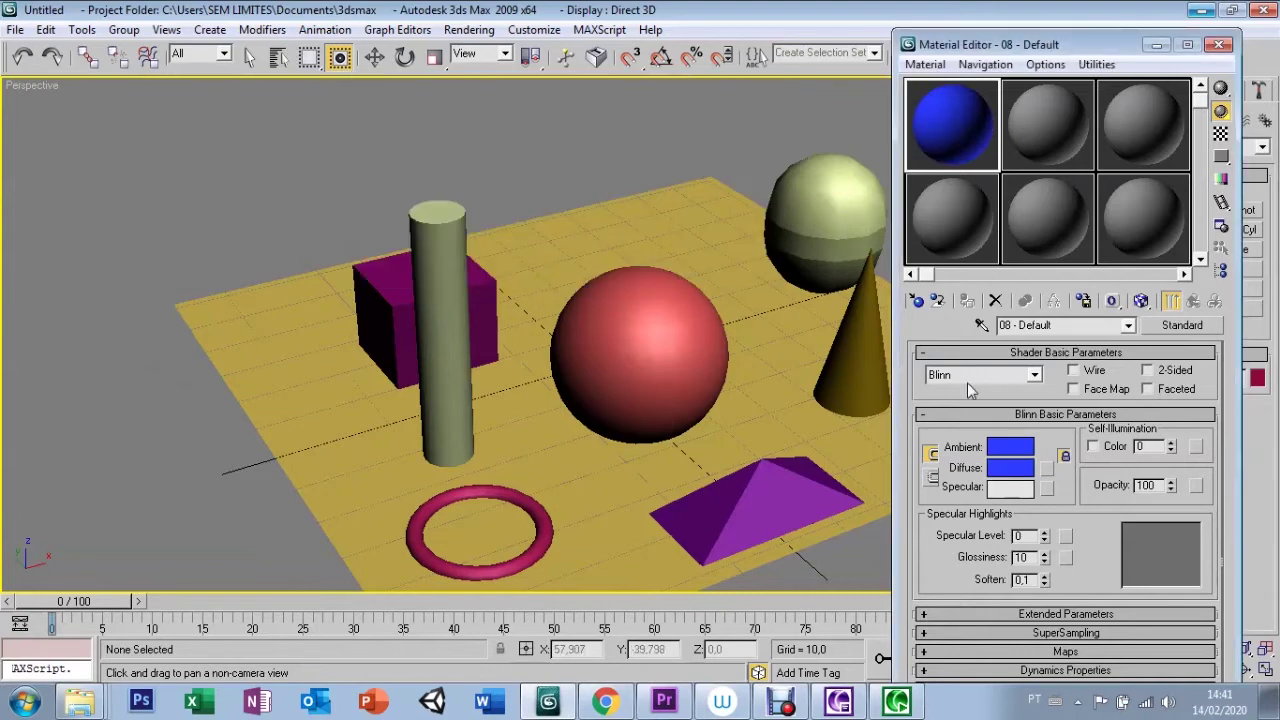
# Make the specular colour red, with Specular Level 55 and Glossiness 65.
pyautogui.click(1020, 496)
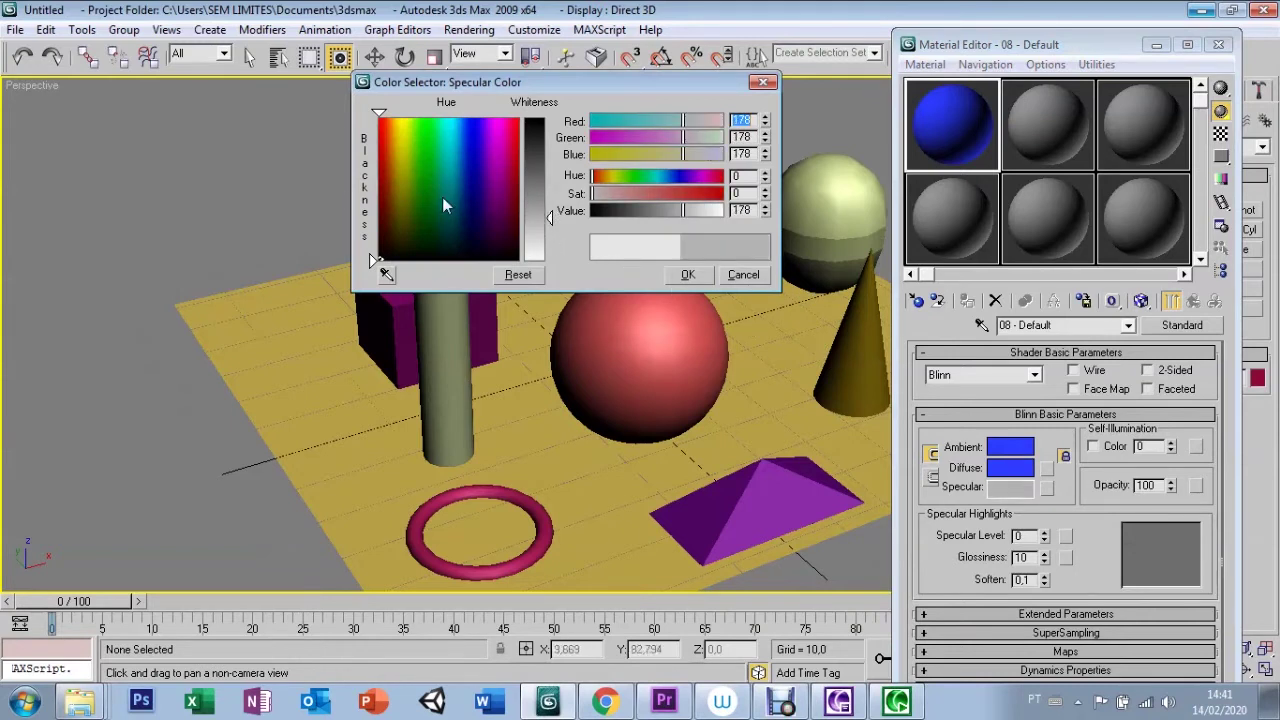
pyautogui.click(379, 121)
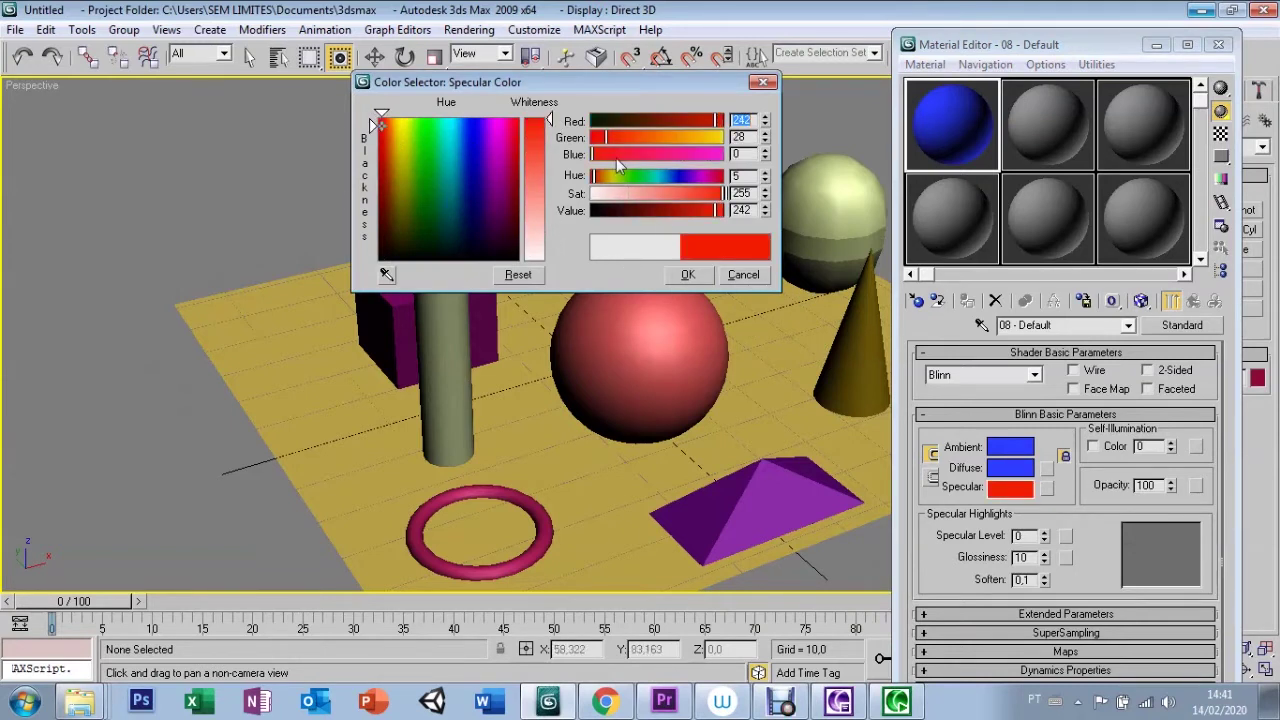
pyautogui.click(687, 275)
pyautogui.moveTo(1044, 536); pyautogui.dragTo(1048, 476)
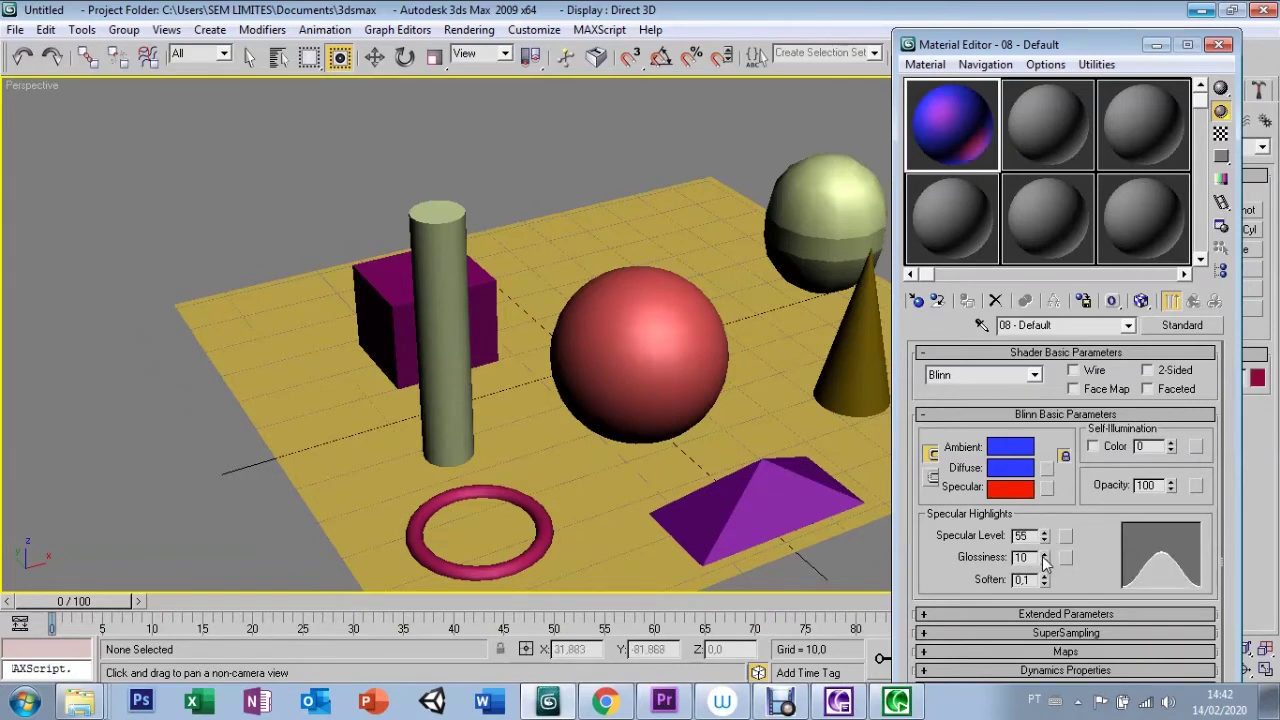
pyautogui.moveTo(1044, 557); pyautogui.dragTo(1040, 520)
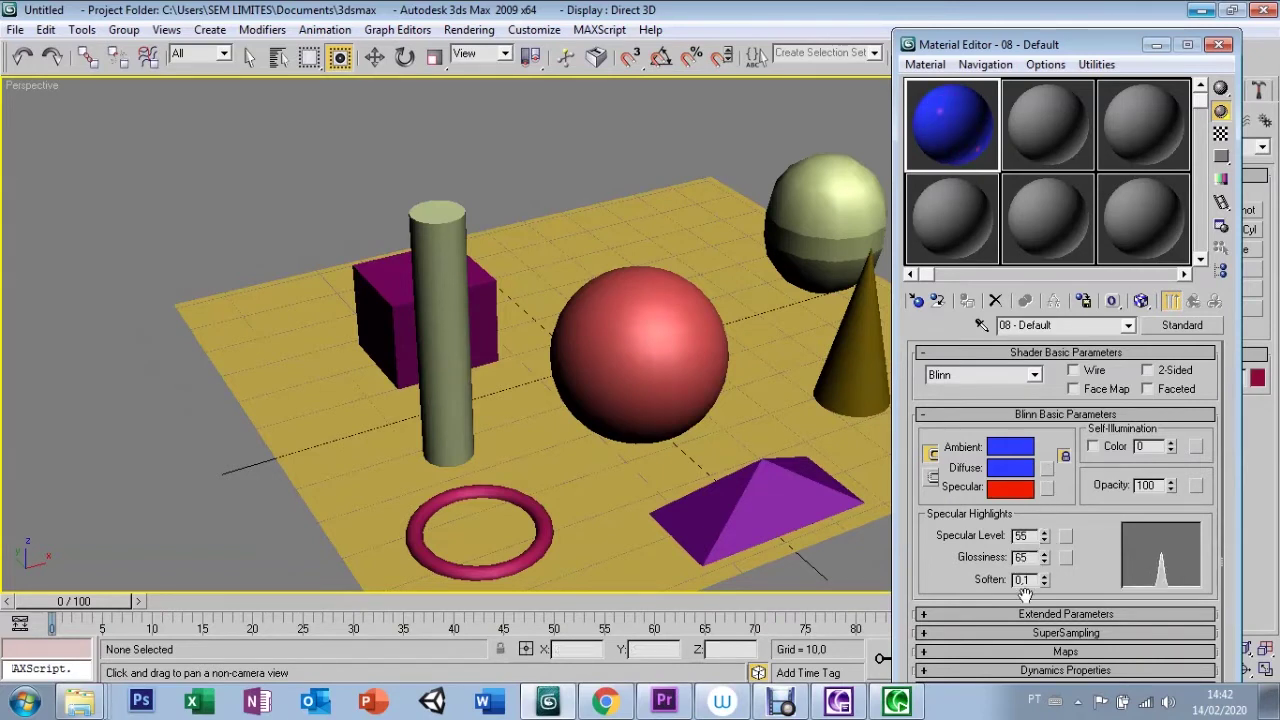
# Set the first material's ambient colour to pink, then select the second sample slot.
pyautogui.click(1008, 448)
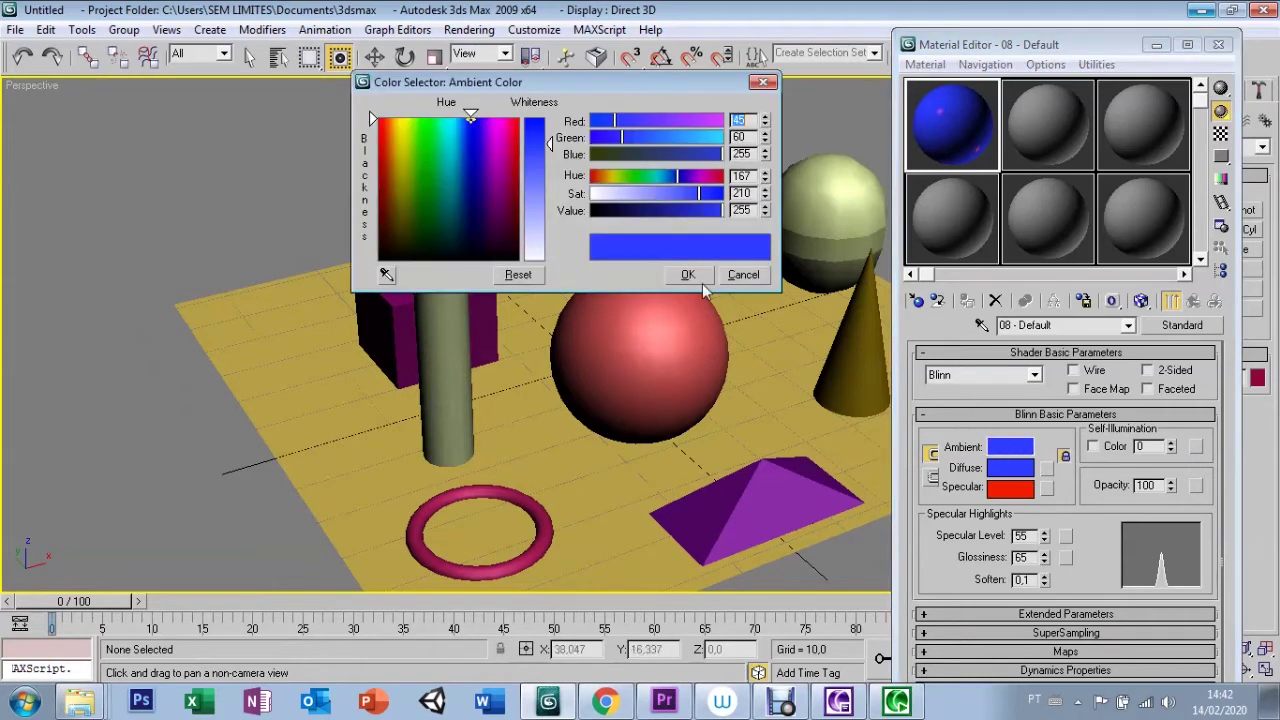
pyautogui.click(498, 125)
pyautogui.click(534, 141)
pyautogui.click(536, 184)
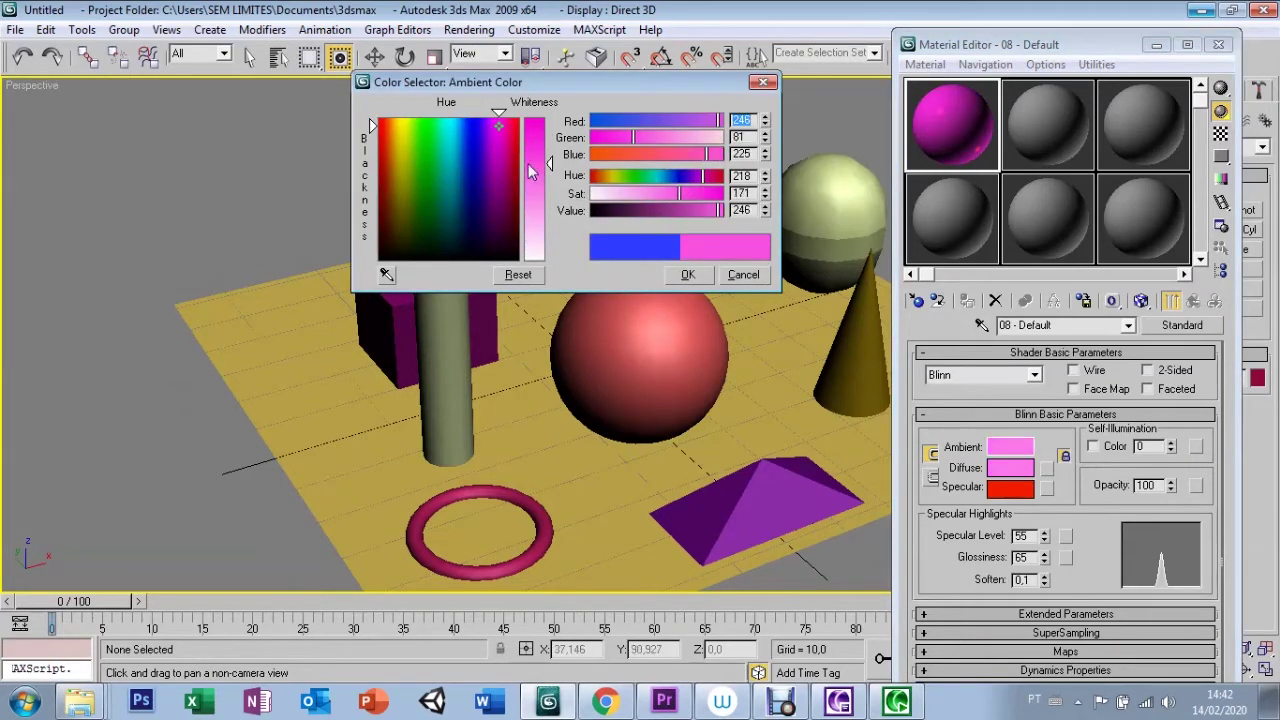
pyautogui.click(688, 278)
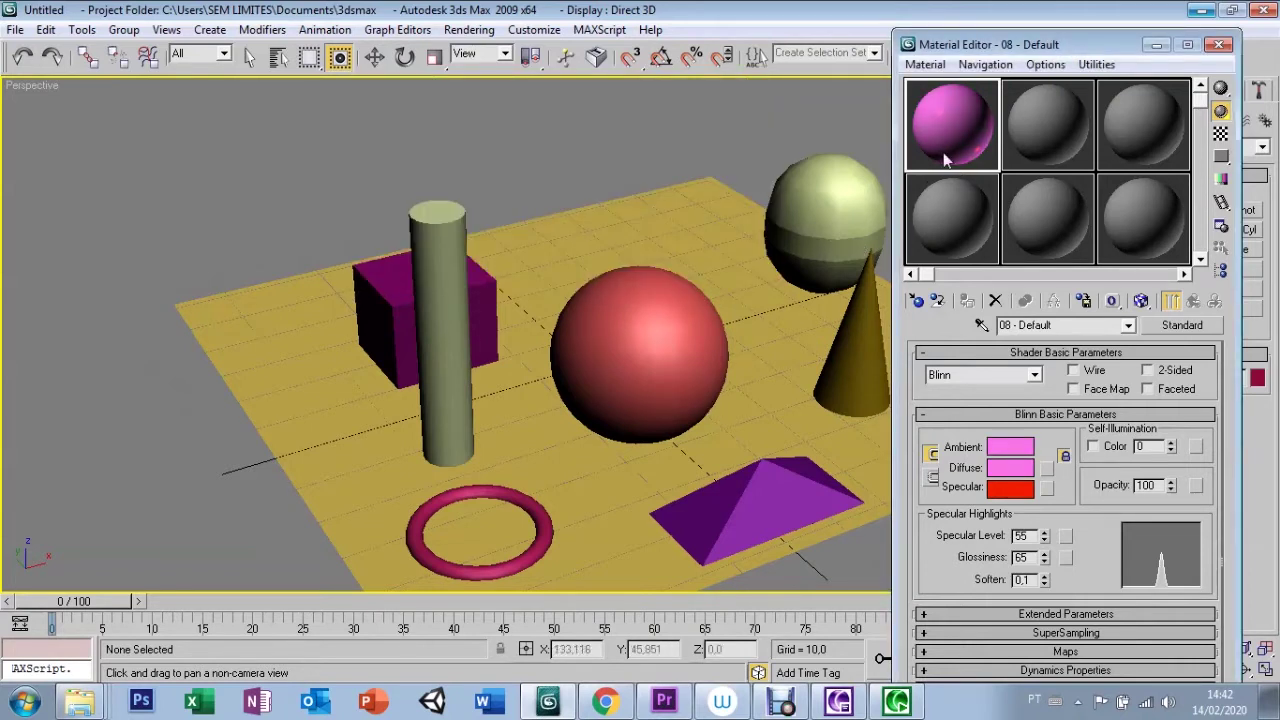
pyautogui.click(1048, 120)
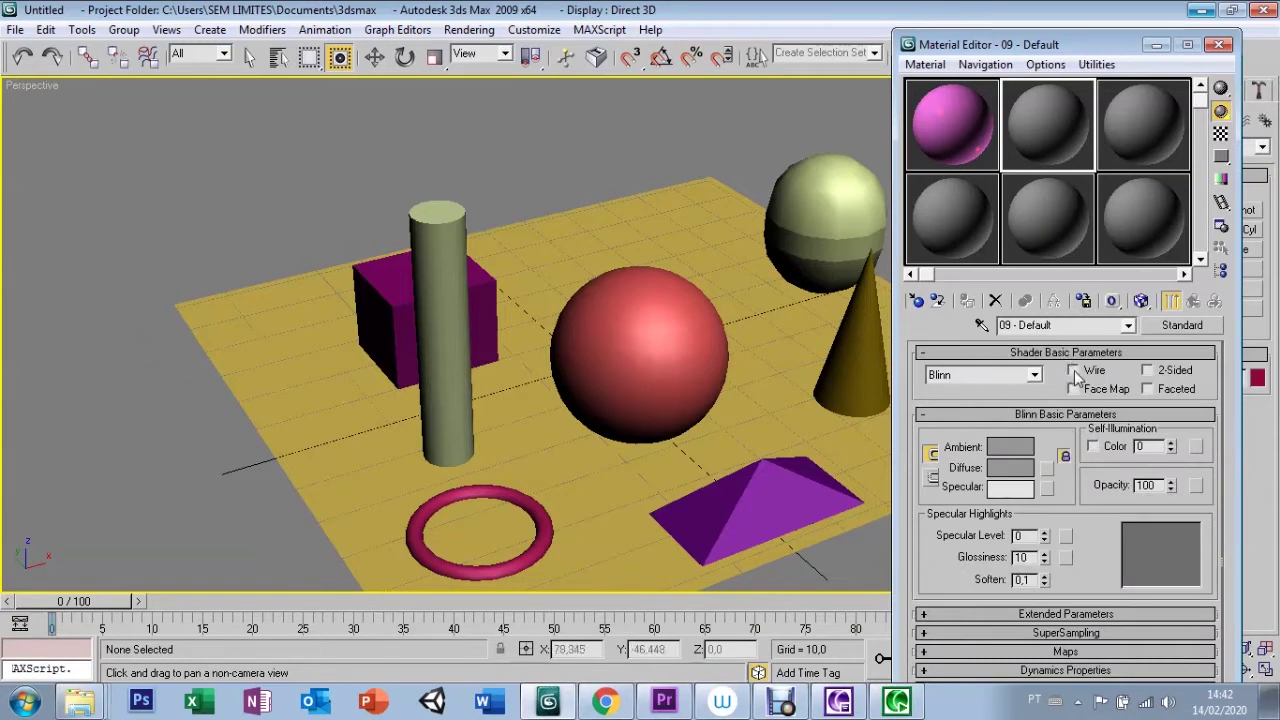
# Make the second material wireframe and give the third material a lavender ambient colour.
pyautogui.click(1074, 371)
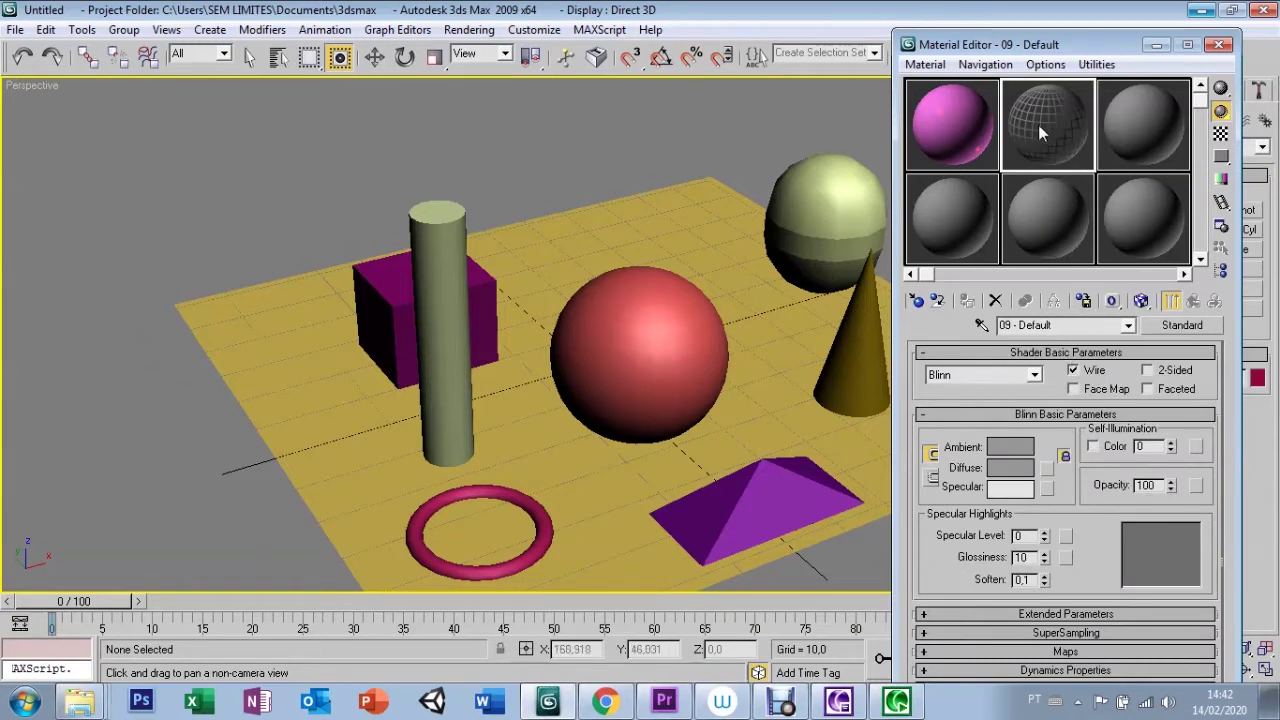
pyautogui.click(1134, 122)
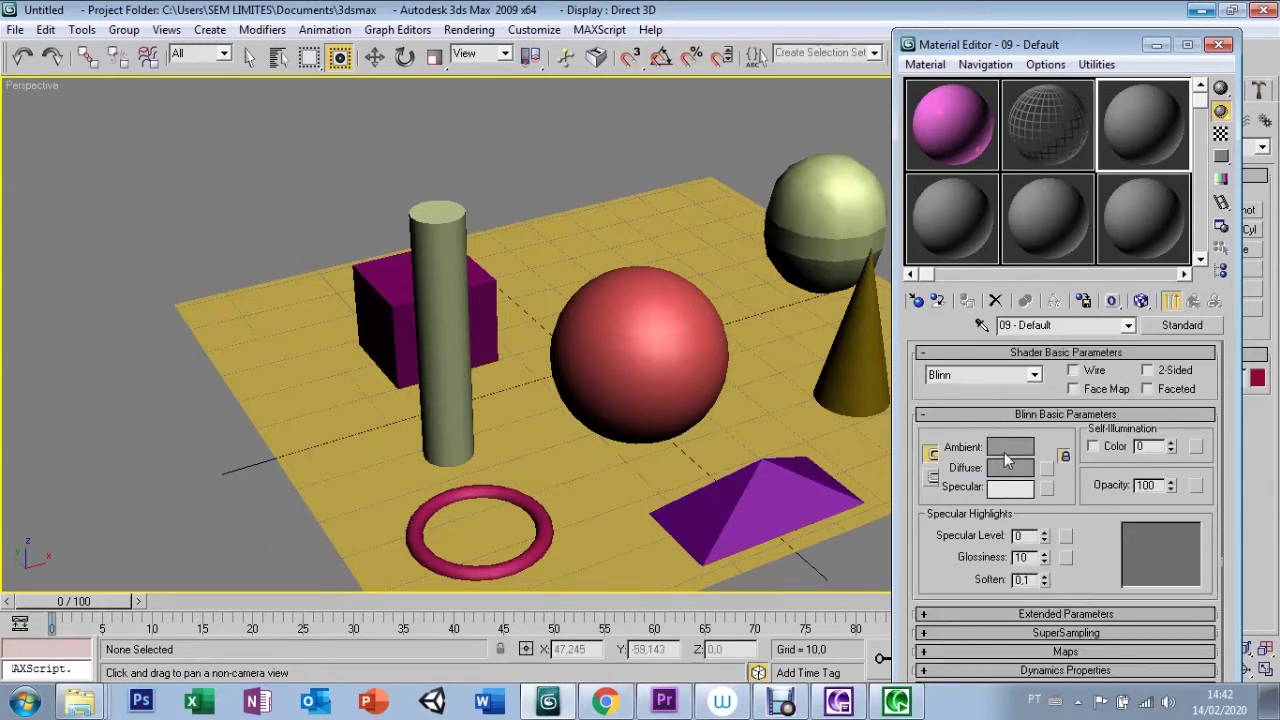
pyautogui.click(1006, 450)
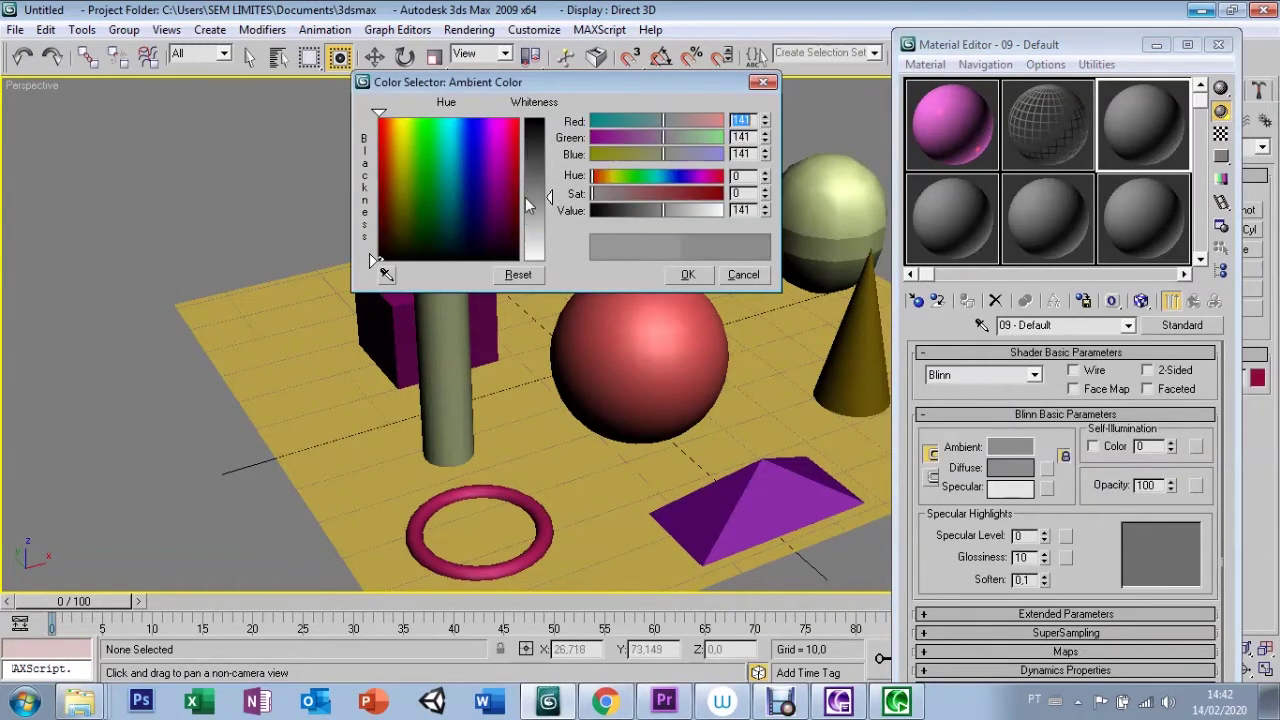
pyautogui.click(464, 120)
pyautogui.moveTo(471, 147); pyautogui.dragTo(529, 206)
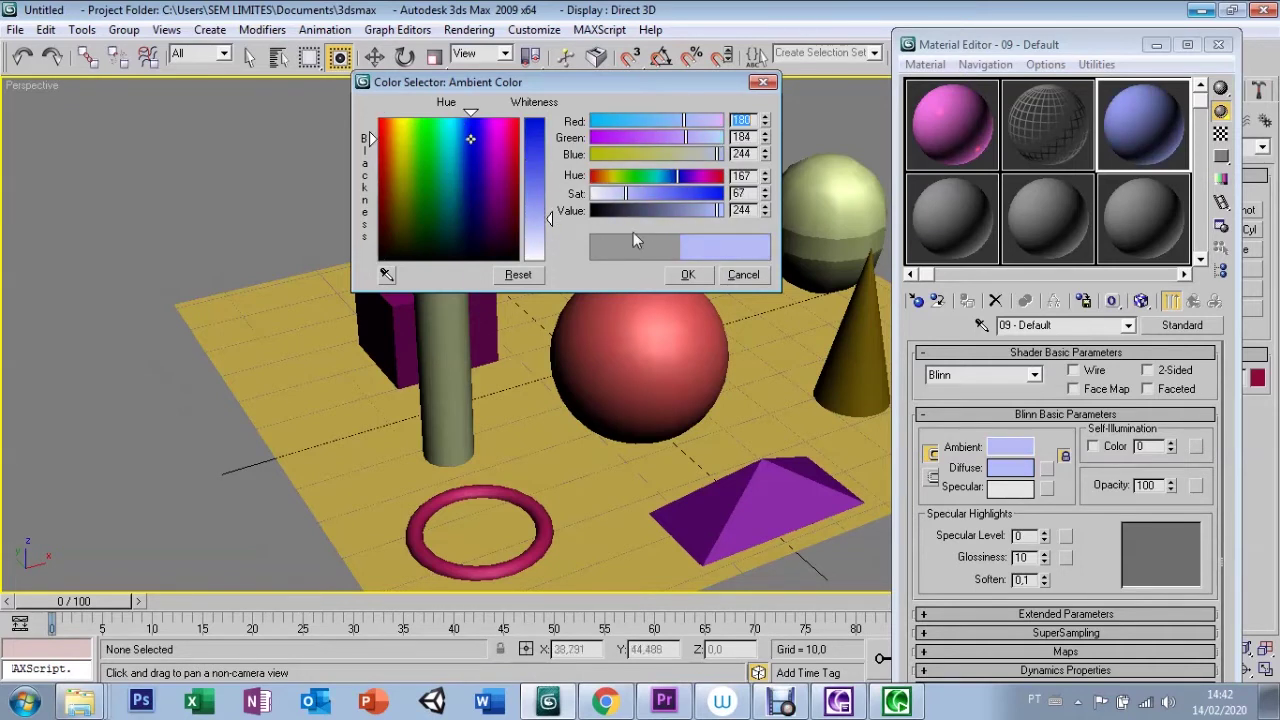
pyautogui.click(688, 274)
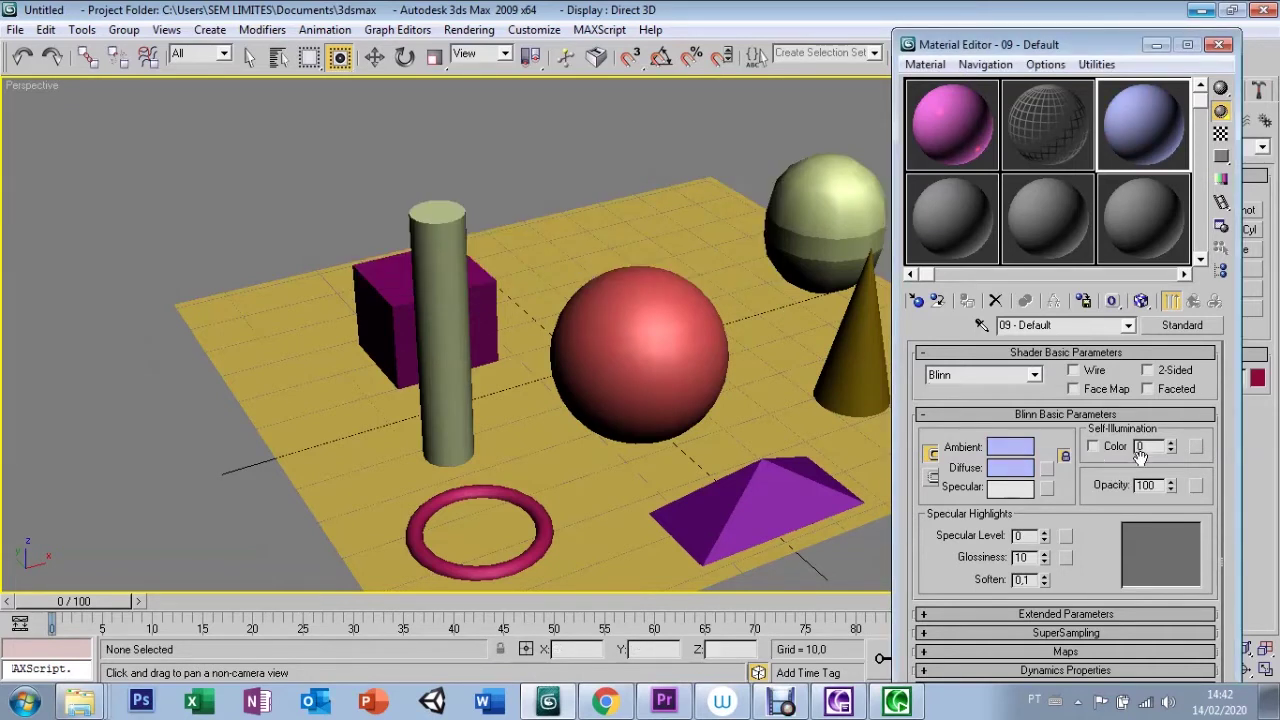
# Set the third material's Opacity to 45 with a checker background, then reselect slot 1.
pyautogui.doubleClick(1150, 485)
pyautogui.write('45')
pyautogui.press('Return')
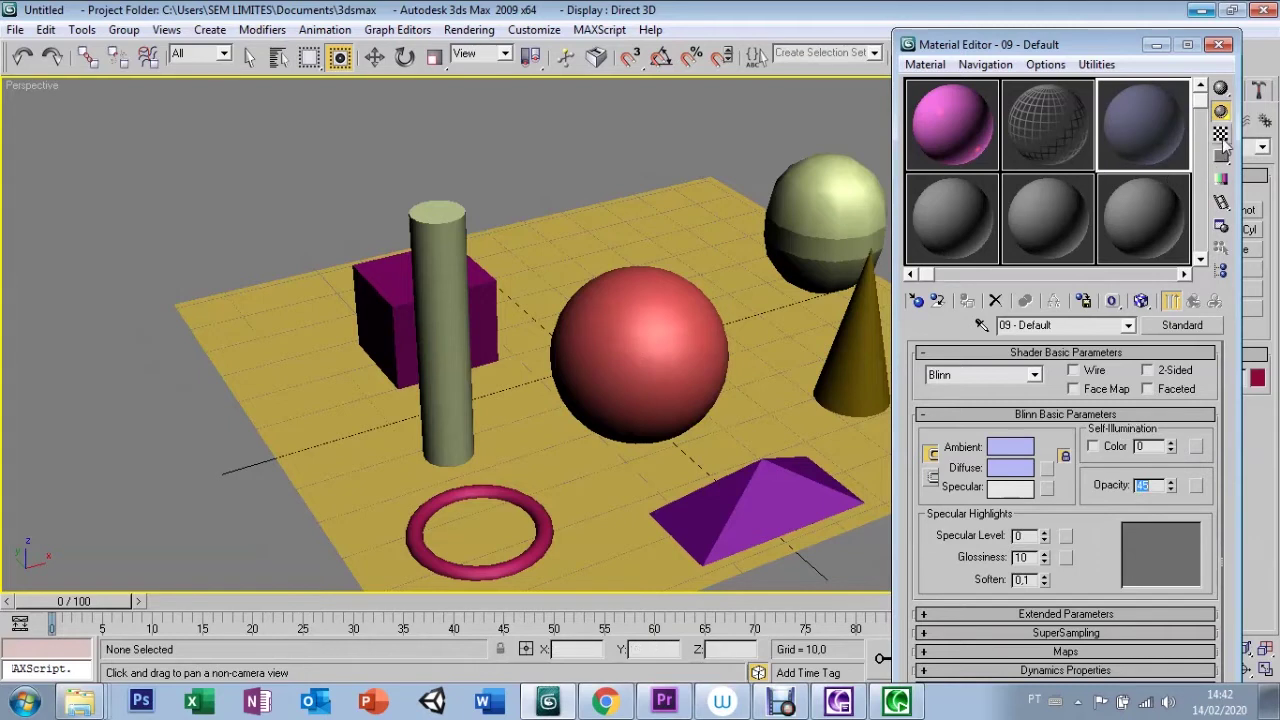
pyautogui.click(1221, 137)
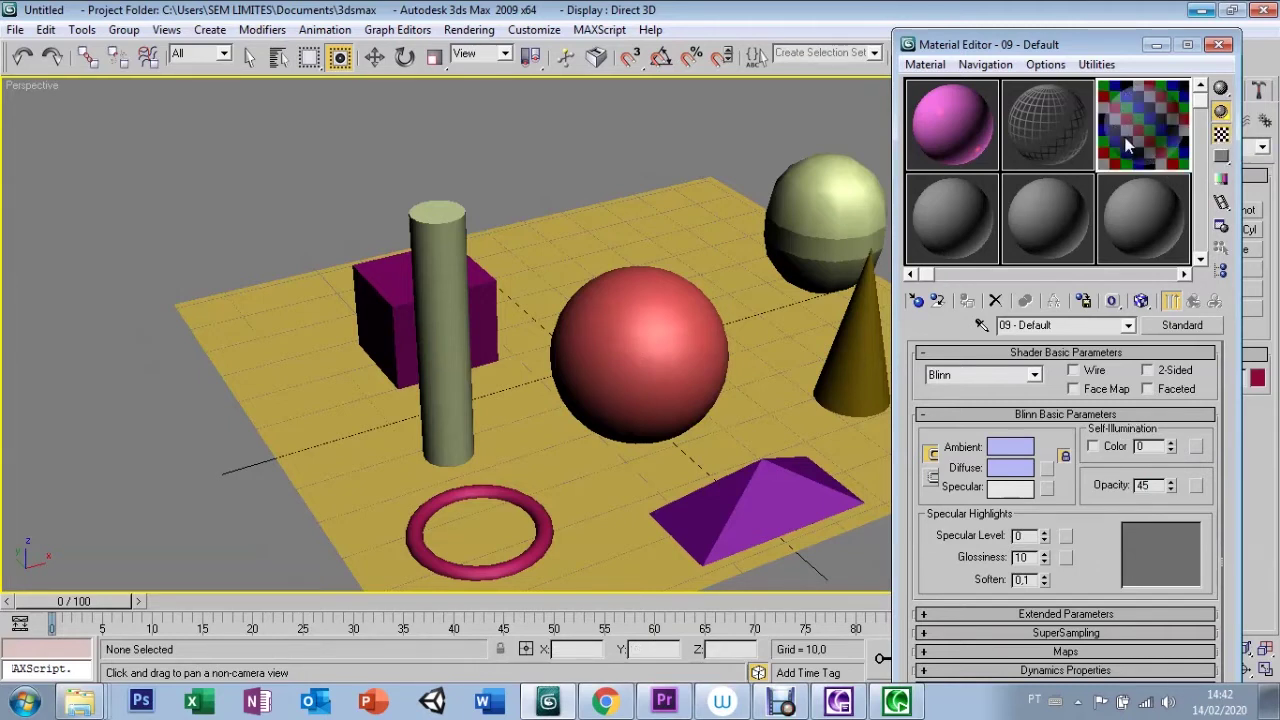
pyautogui.click(955, 125)
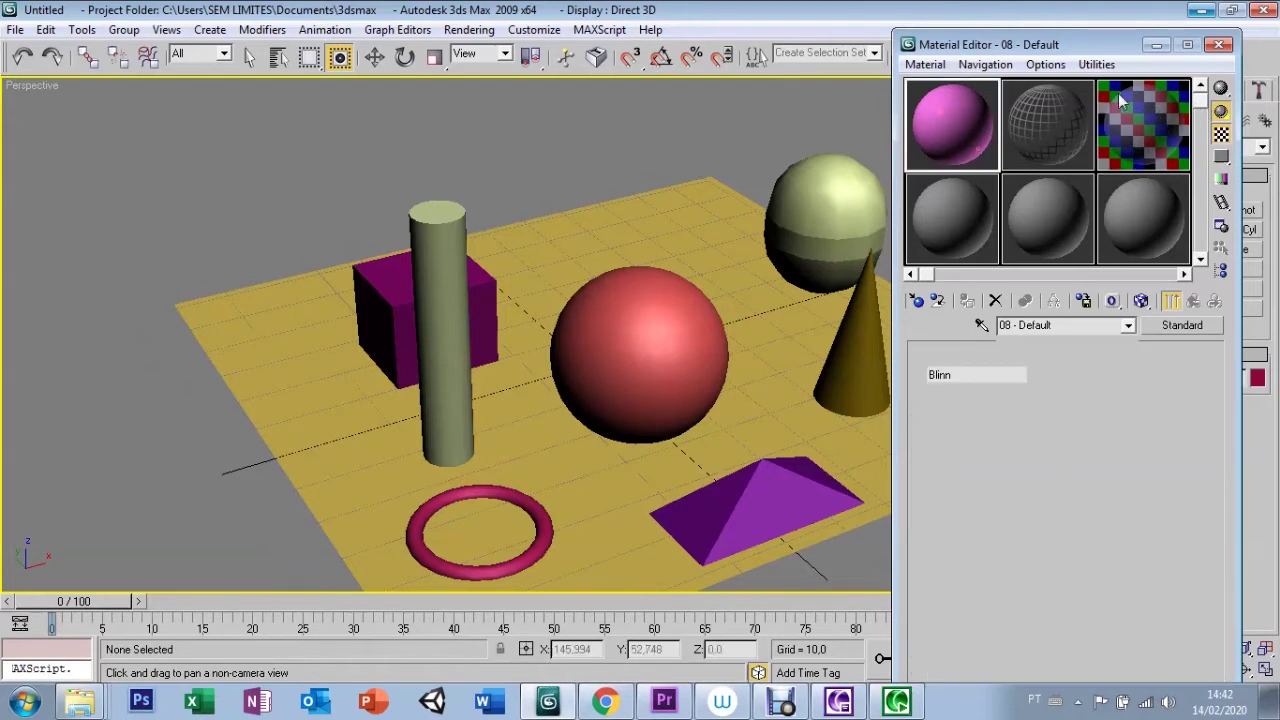
# Switch the pink material's sample preview shape back to a sphere.
pyautogui.click(1221, 90)
pyautogui.moveTo(1221, 90); pyautogui.dragTo(1184, 92)
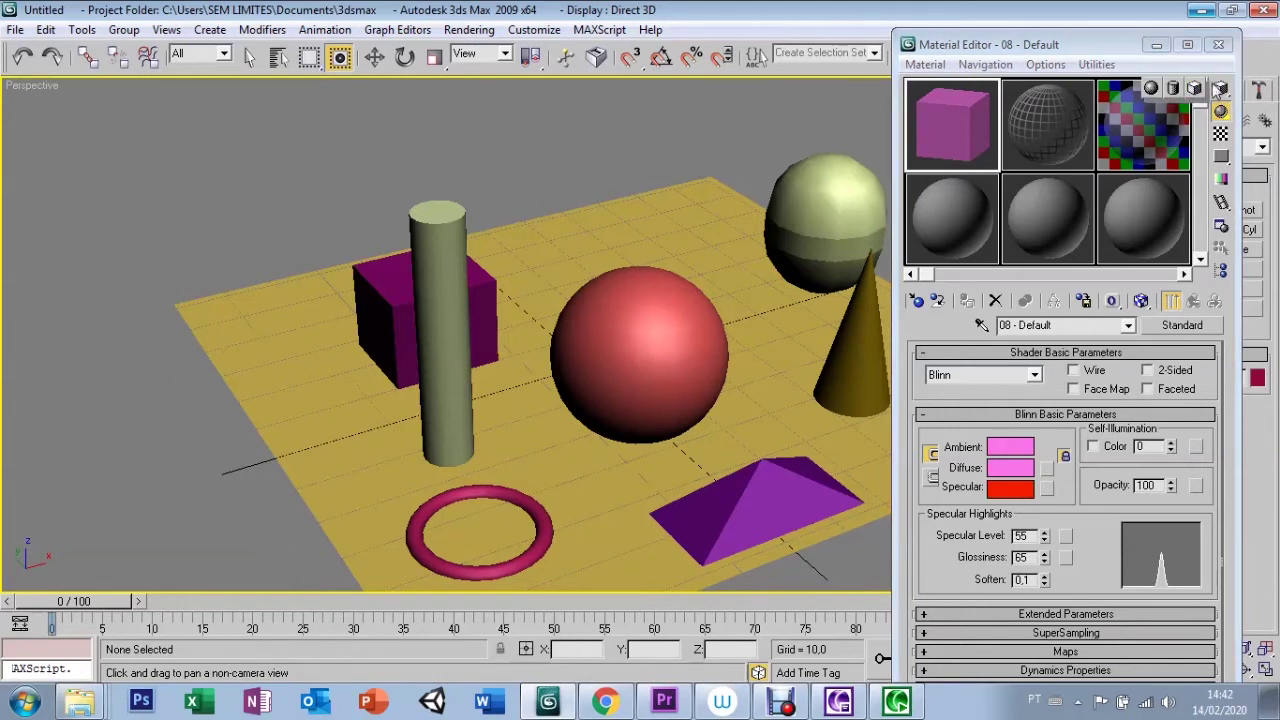
pyautogui.moveTo(1221, 90)
pyautogui.mouseDown()
pyautogui.moveTo(1204, 92)
pyautogui.moveTo(1222, 90)
pyautogui.mouseUp()
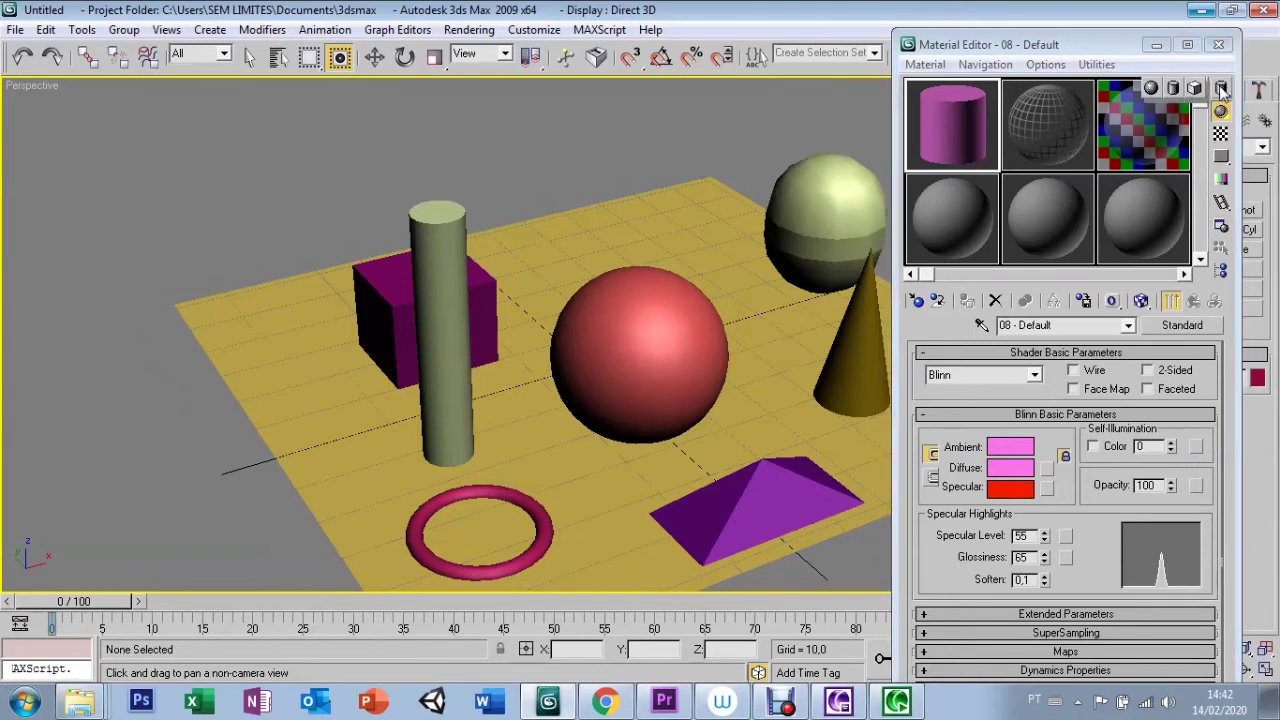
pyautogui.moveTo(1222, 90); pyautogui.dragTo(1150, 89)
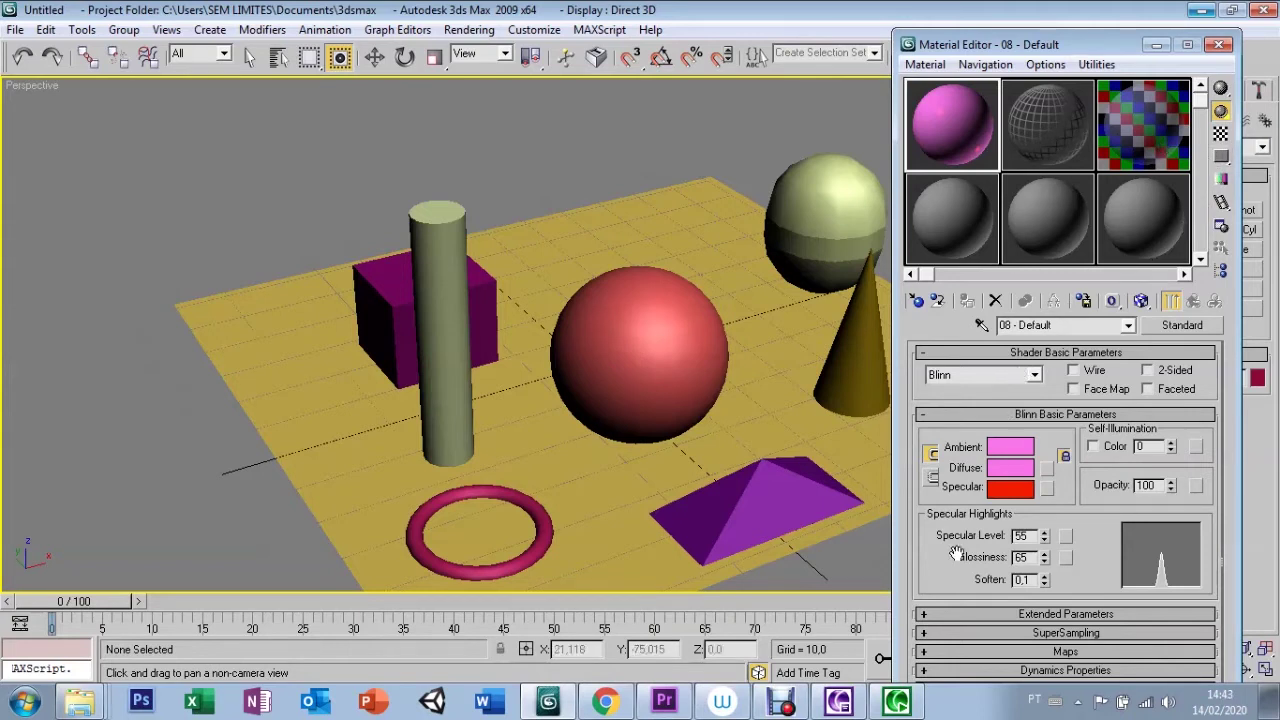
pyautogui.scroll(-1, 946, 560)
# Pick an empty slot and give the new material yellow ambient and diffuse colours.
pyautogui.click(984, 225)
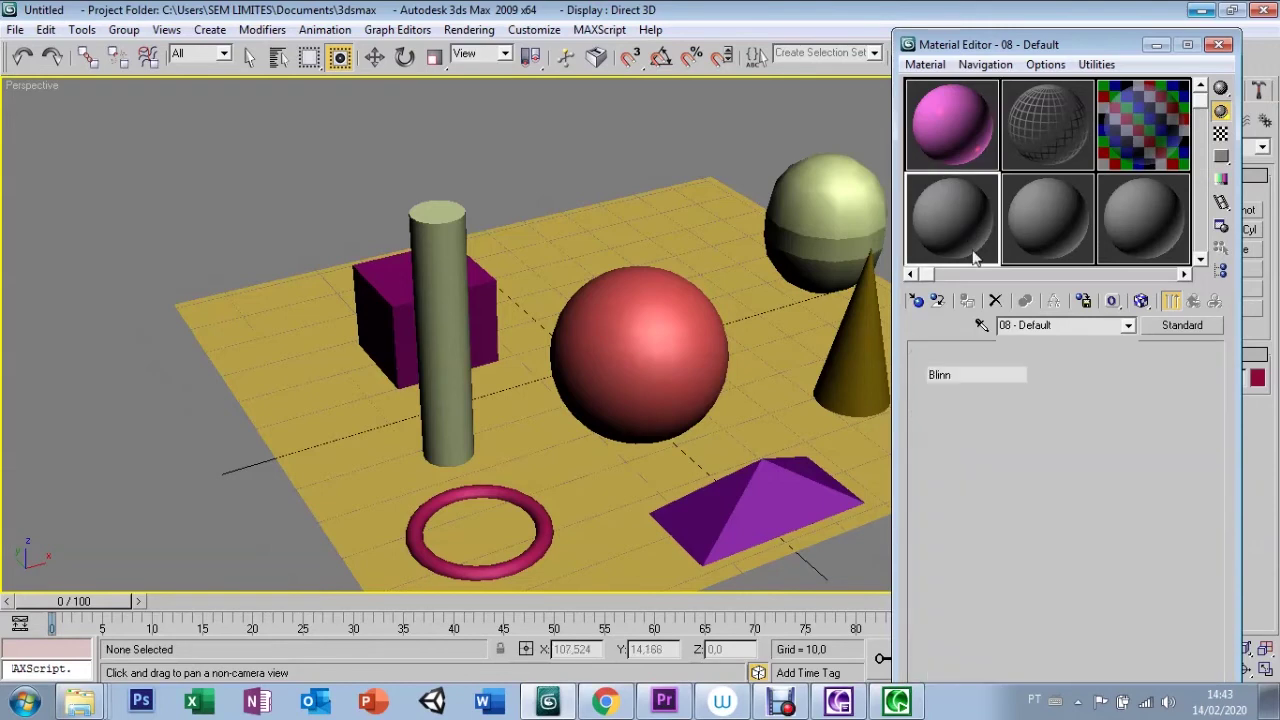
pyautogui.click(1013, 449)
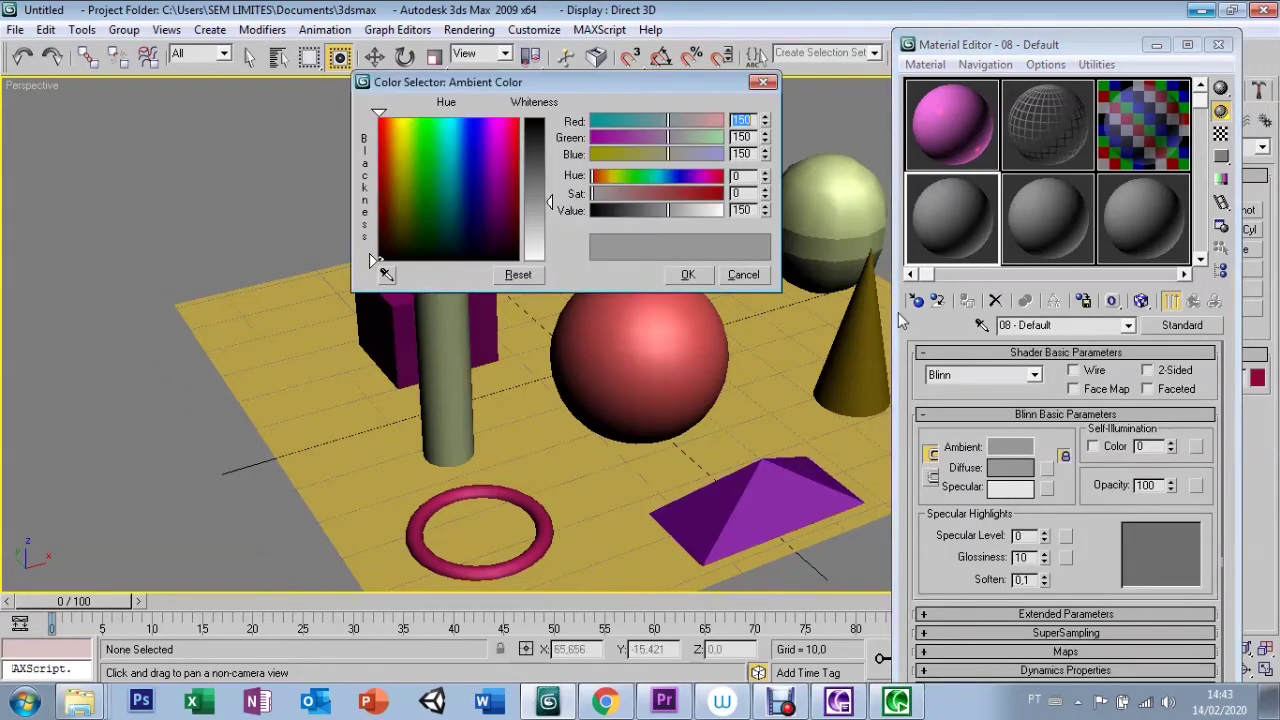
pyautogui.moveTo(483, 201); pyautogui.dragTo(471, 130)
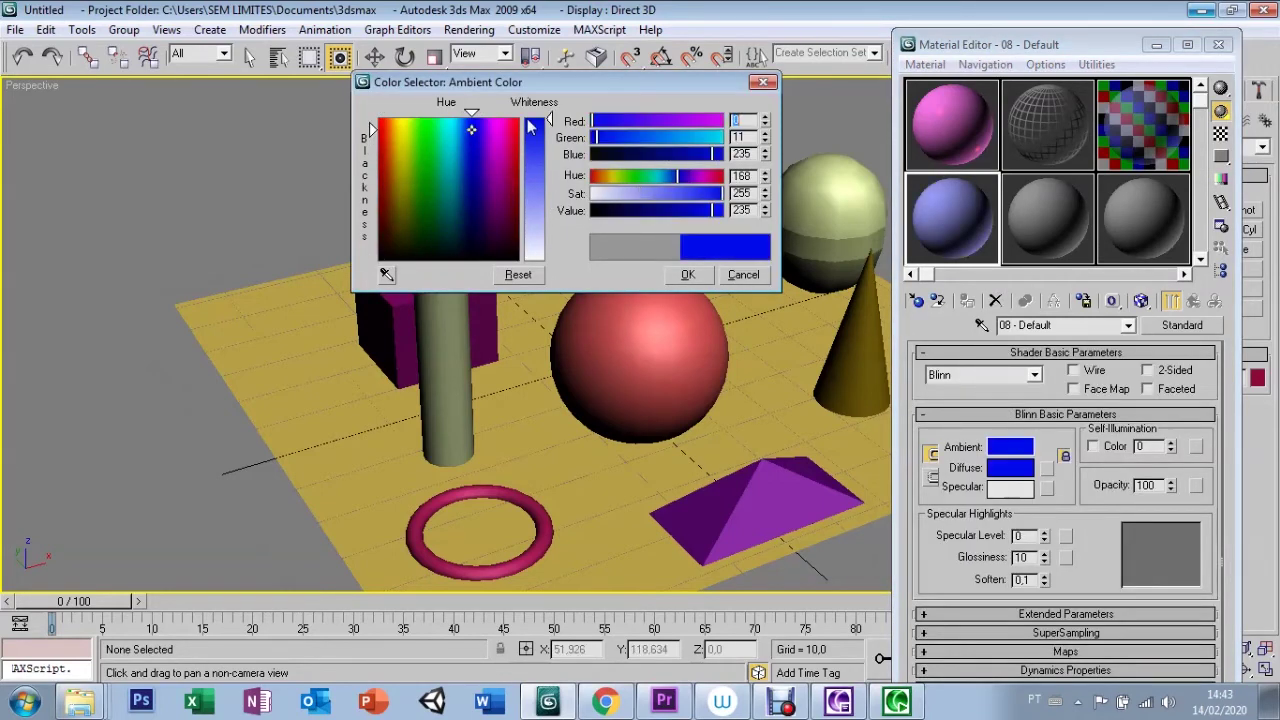
pyautogui.click(686, 274)
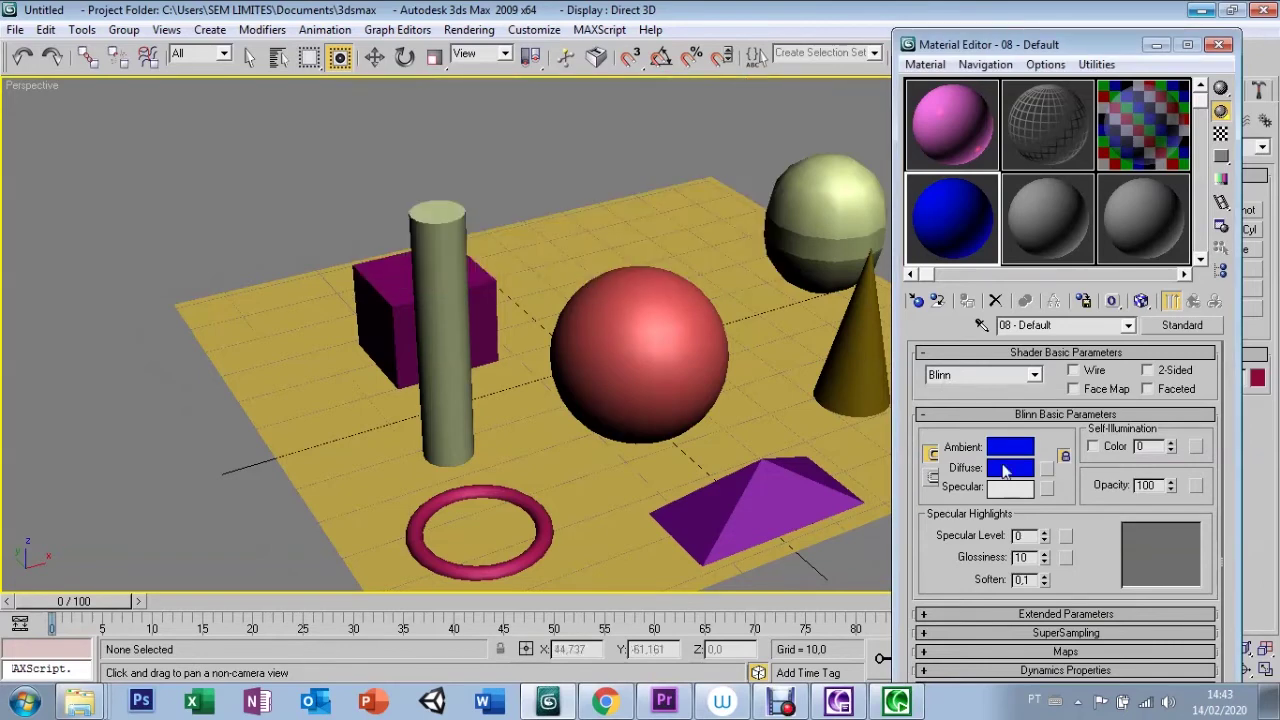
pyautogui.click(1010, 470)
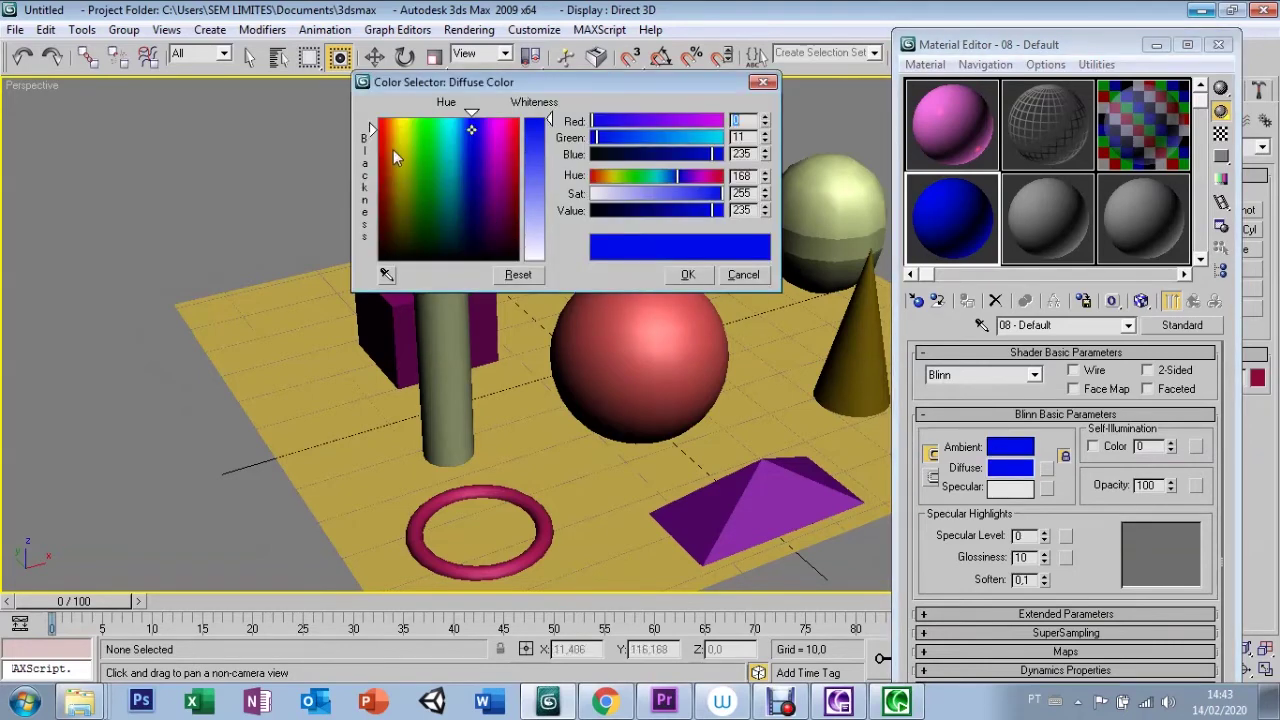
pyautogui.moveTo(393, 149); pyautogui.dragTo(400, 120)
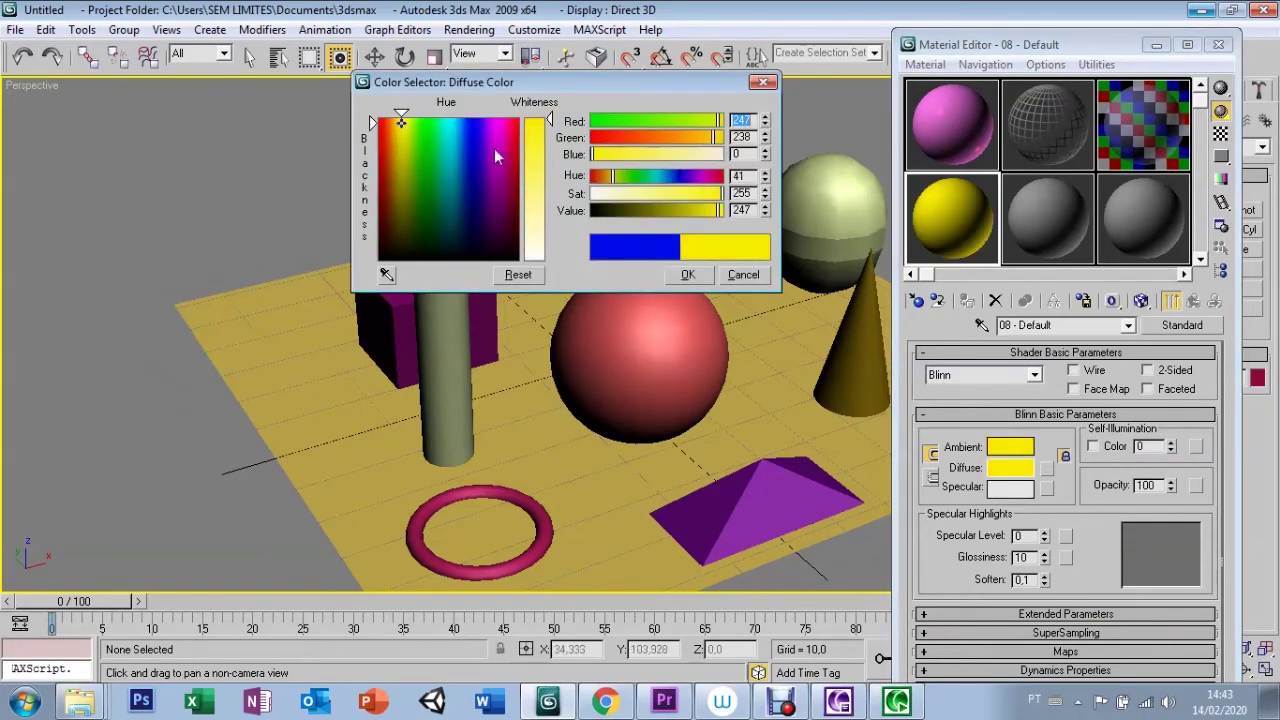
pyautogui.click(686, 276)
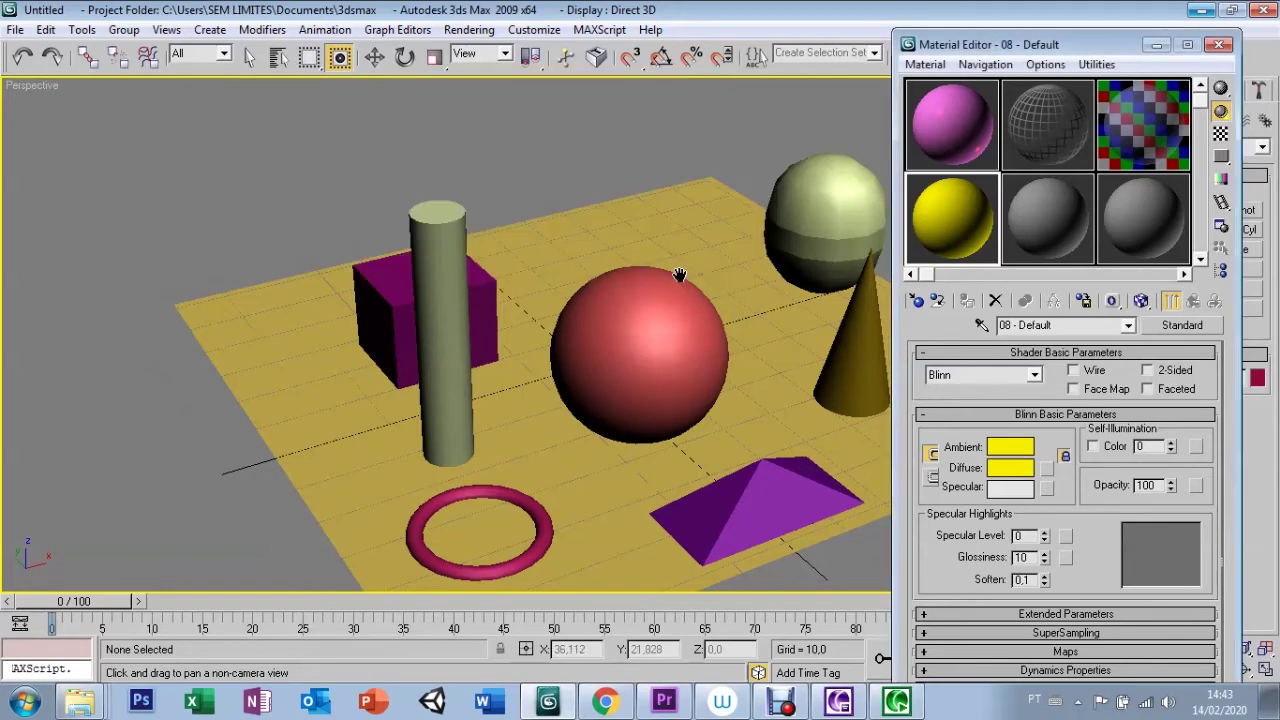
# Make its specular colour red with Specular Level 104 and Glossiness 11.
pyautogui.click(1016, 492)
pyautogui.moveTo(505, 165); pyautogui.dragTo(518, 118)
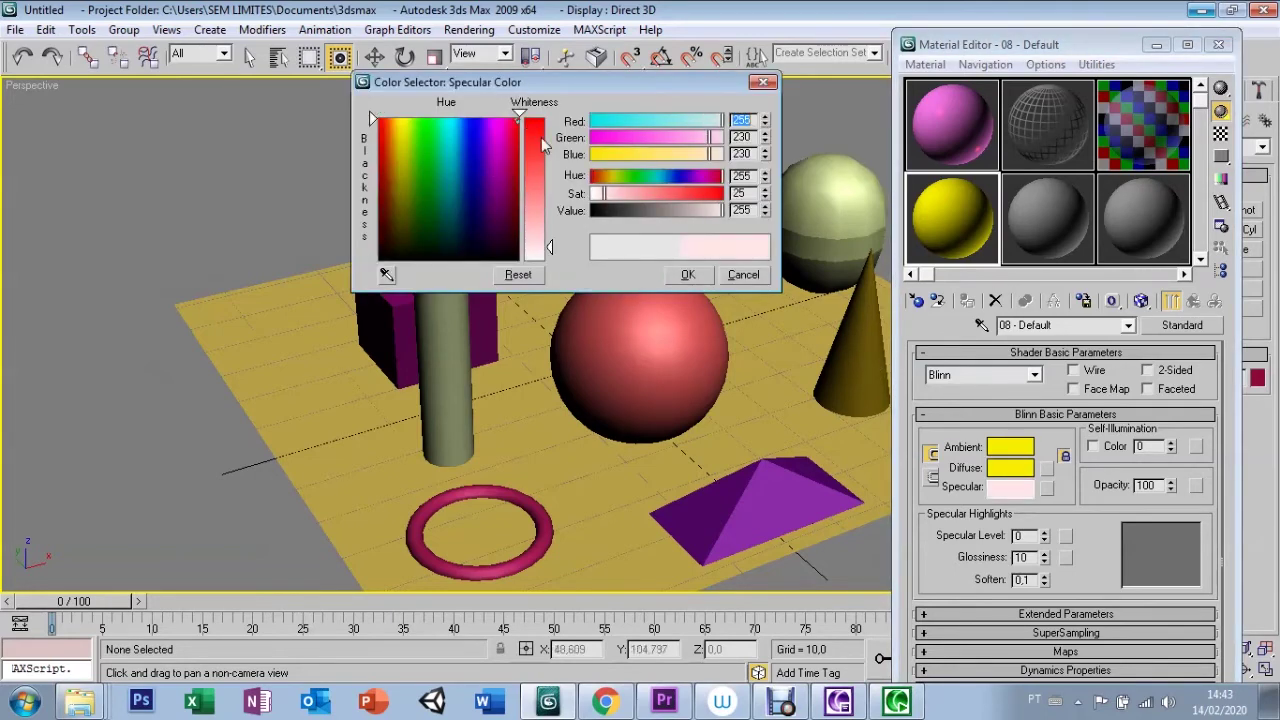
pyautogui.click(686, 274)
pyautogui.moveTo(1044, 537); pyautogui.dragTo(1040, 492)
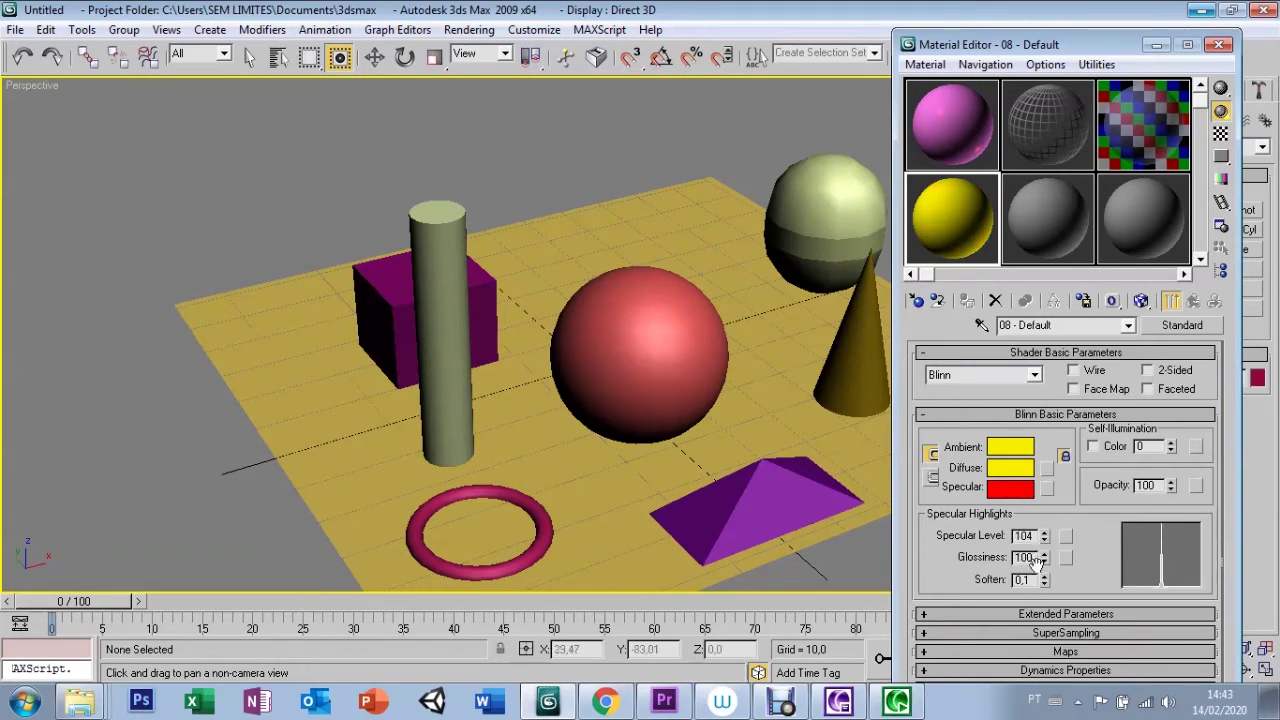
pyautogui.moveTo(1044, 557)
pyautogui.mouseDown()
pyautogui.moveTo(1048, 596)
pyautogui.moveTo(1044, 571)
pyautogui.mouseUp()
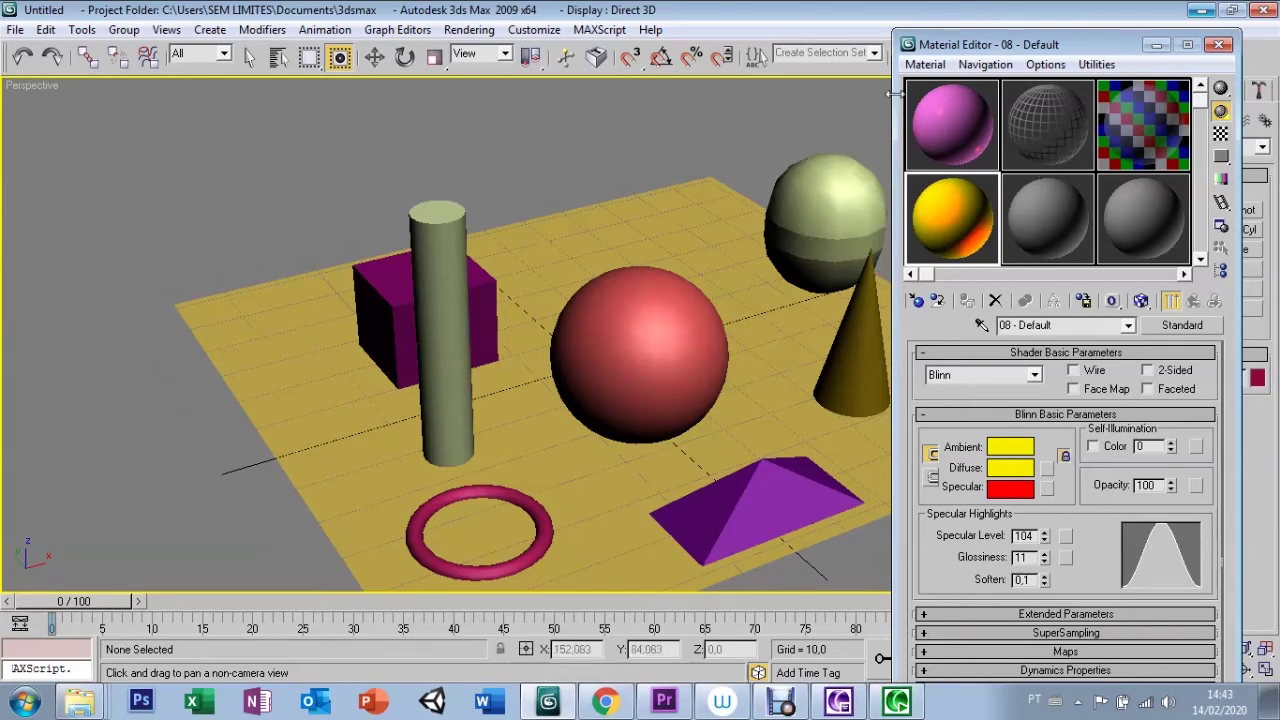
# Assign the yellow material to the pale sphere and the wireframe material to the red sphere.
pyautogui.press('w')
pyautogui.click(805, 205)
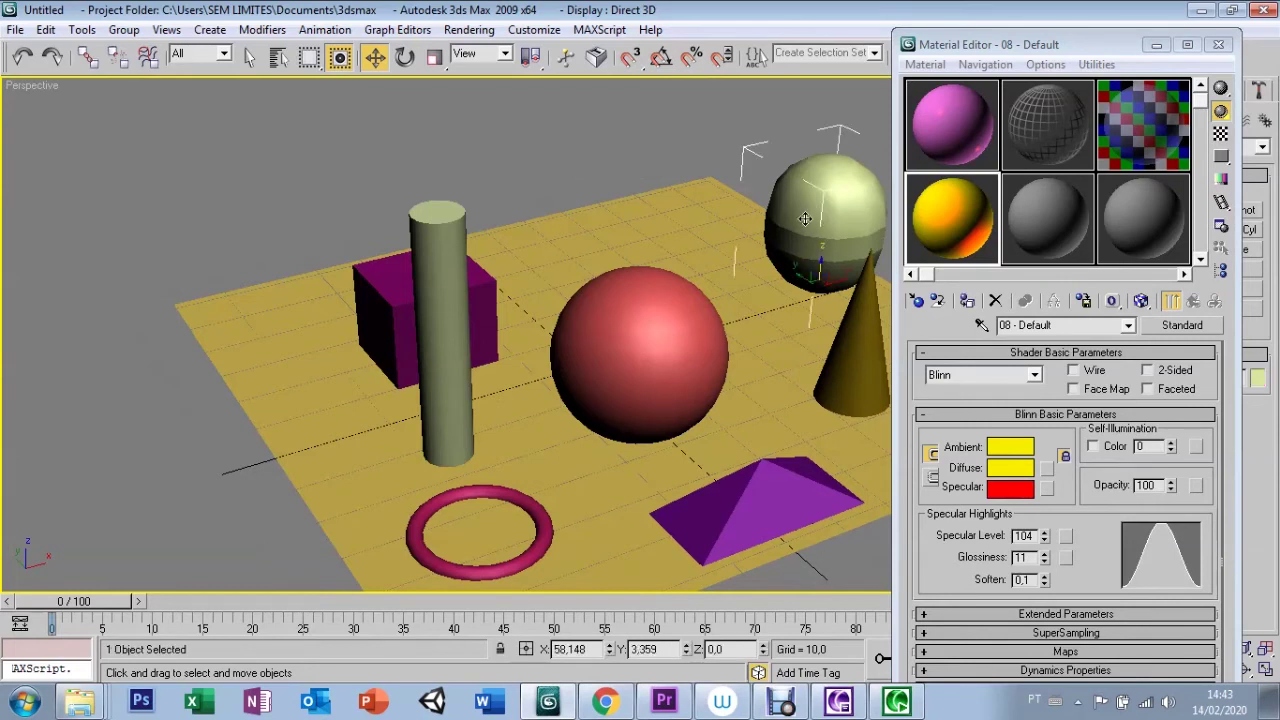
pyautogui.click(967, 303)
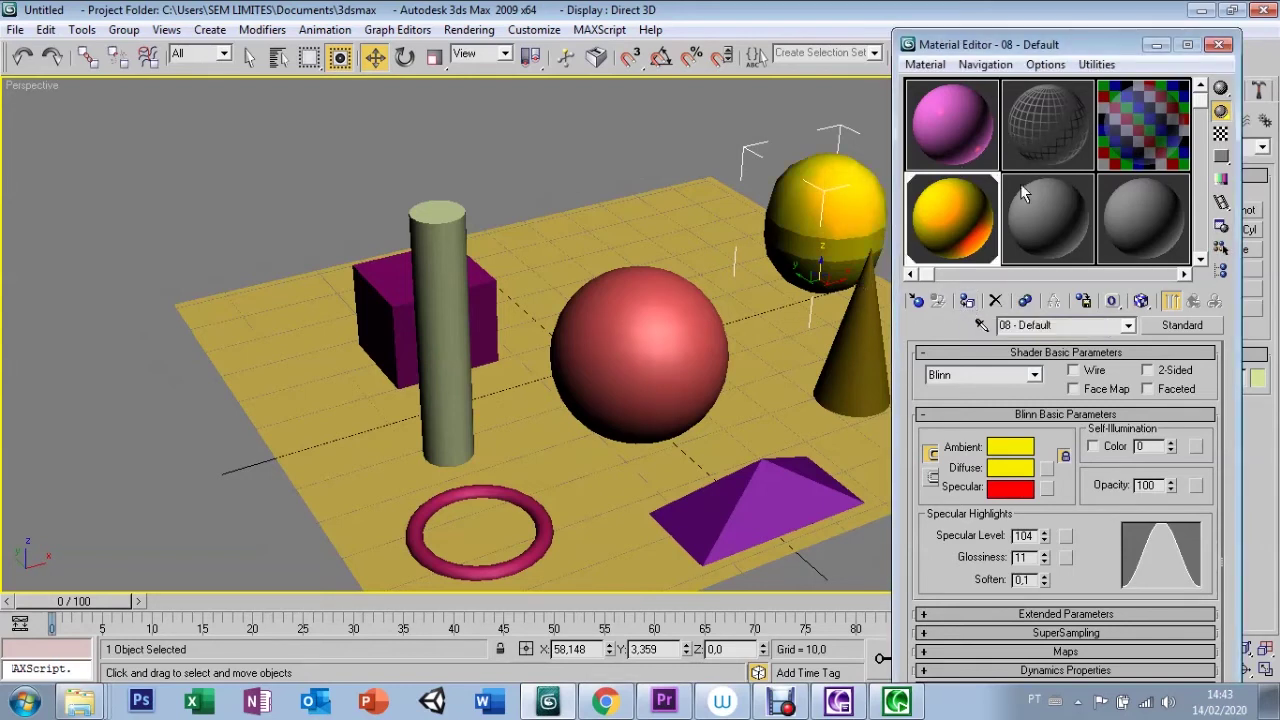
pyautogui.moveTo(632, 386); pyautogui.dragTo(632, 386)
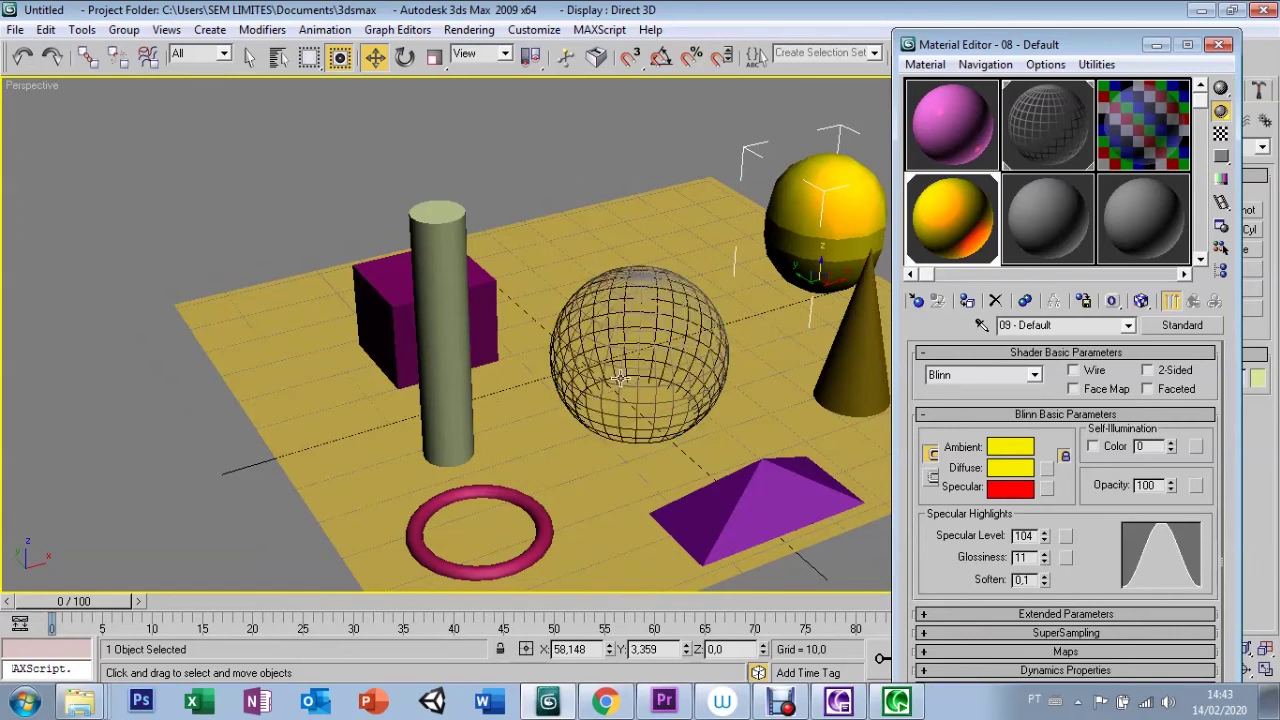
# Apply the lavender material to the cylinder, renaming it TRANSPARENT.
pyautogui.moveTo(1113, 176); pyautogui.dragTo(778, 280)
pyautogui.moveTo(451, 360); pyautogui.dragTo(445, 379)
pyautogui.click(550, 339)
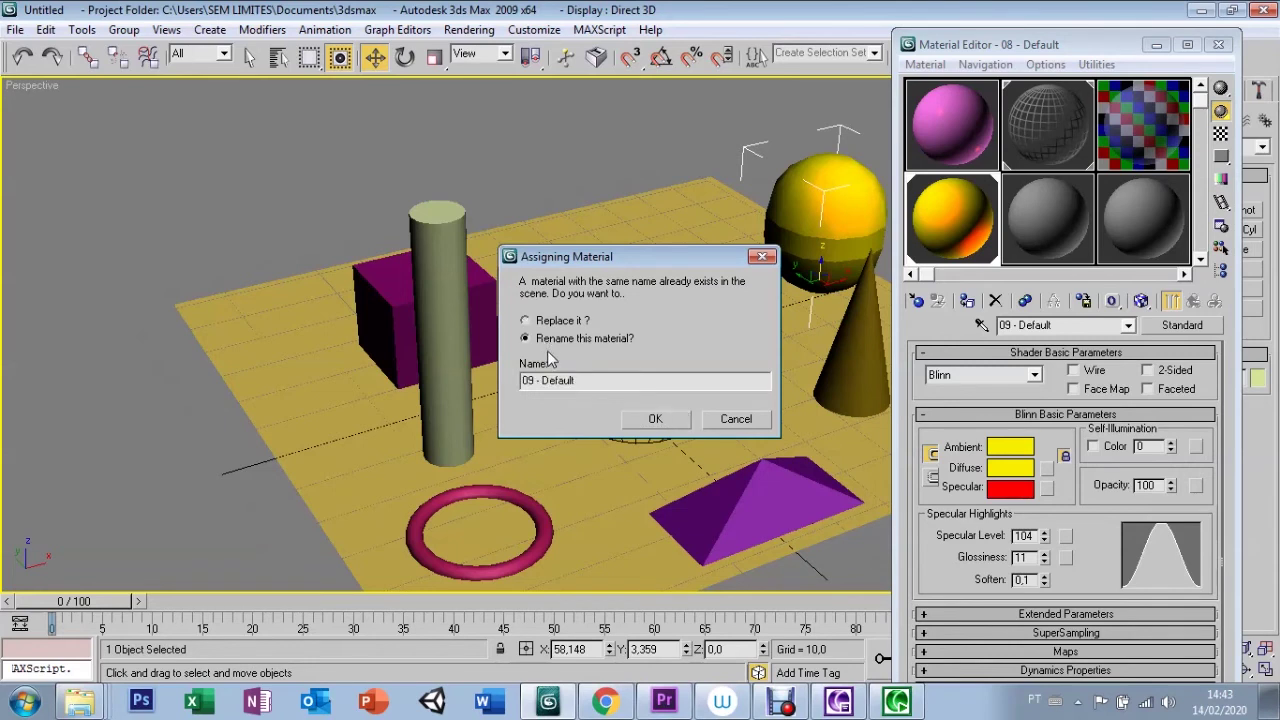
pyautogui.write('TR')
pyautogui.press('Return')
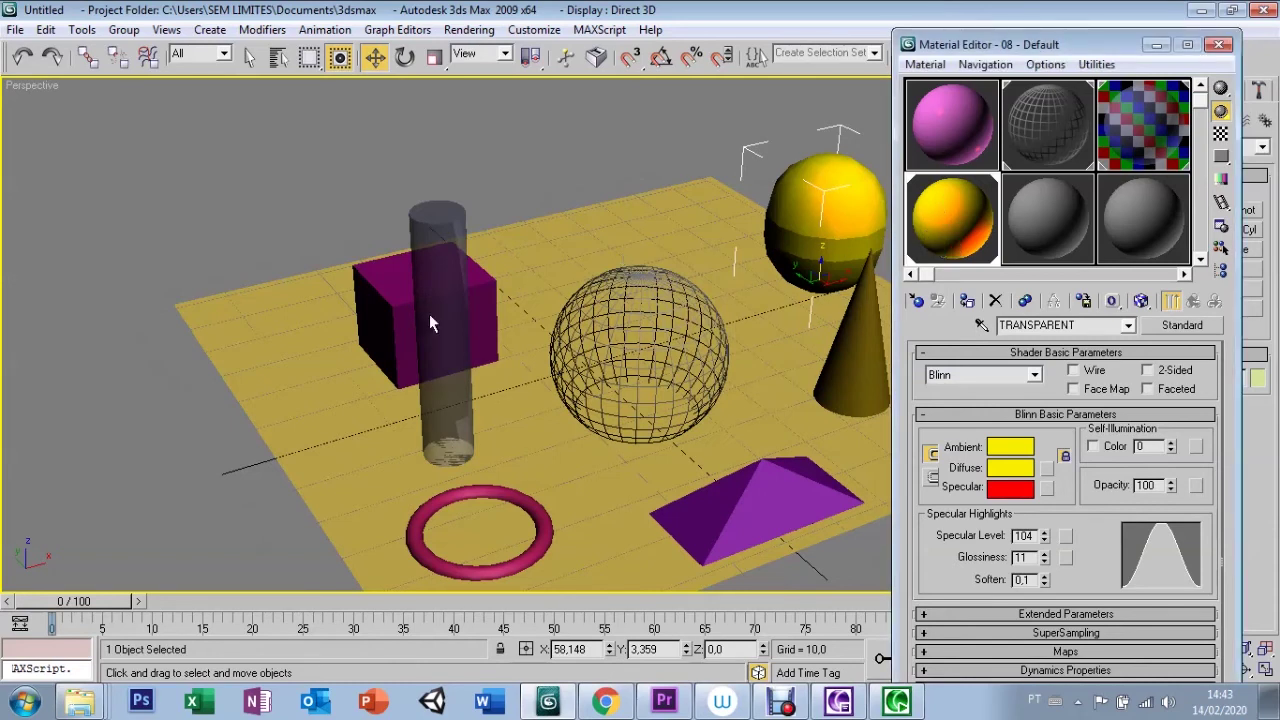
# Apply the yellow material to the box, minimize the Material Editor, and orbit the view.
pyautogui.moveTo(940, 206); pyautogui.dragTo(366, 323)
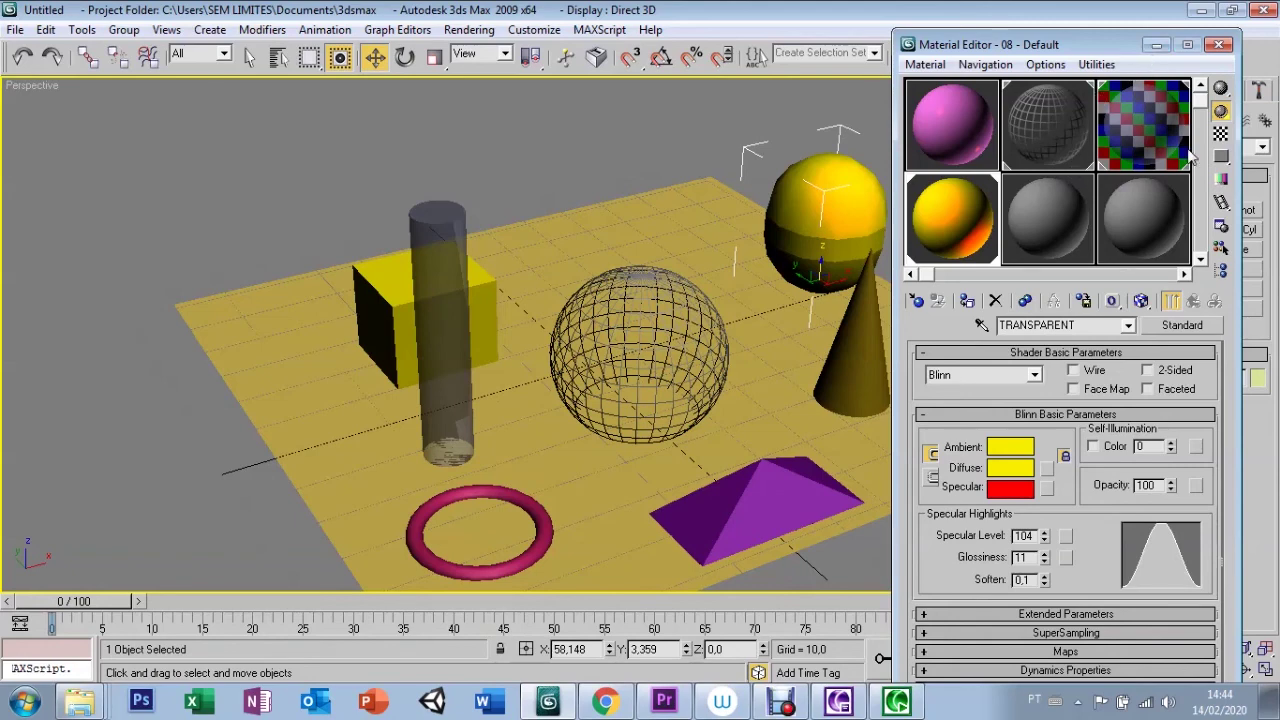
pyautogui.moveTo(1202, 102); pyautogui.dragTo(1202, 116)
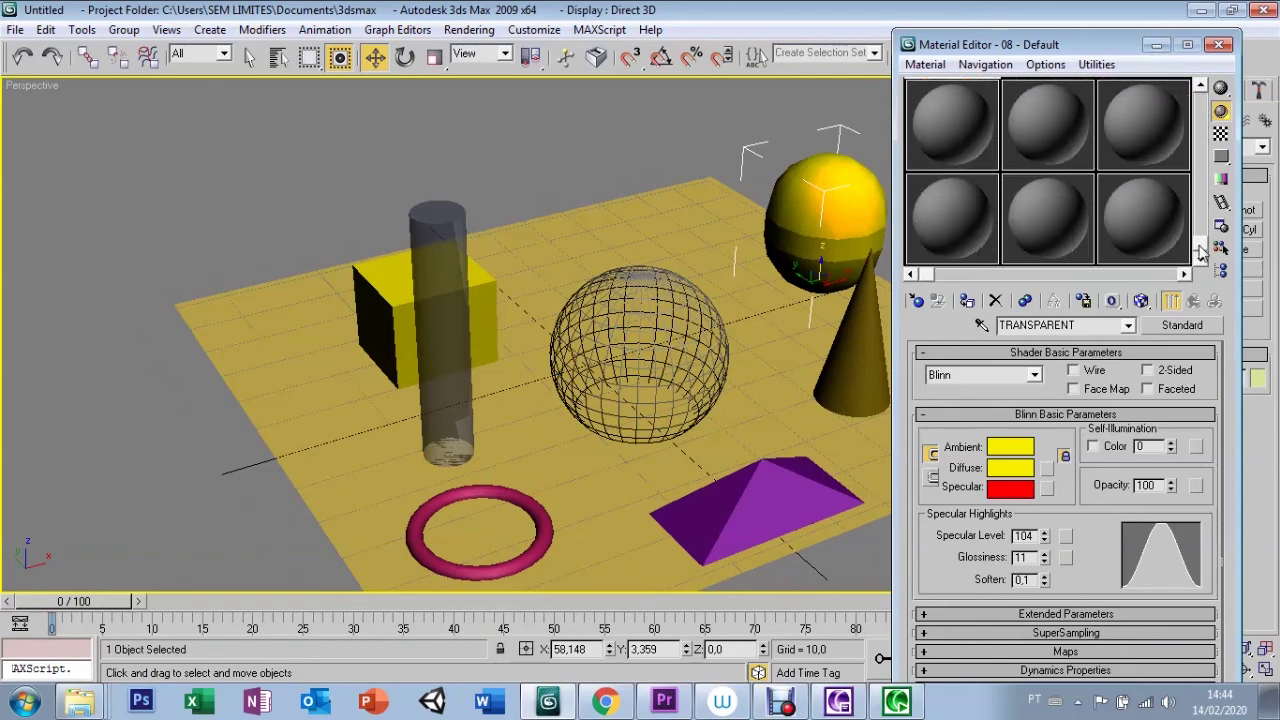
pyautogui.click(1155, 46)
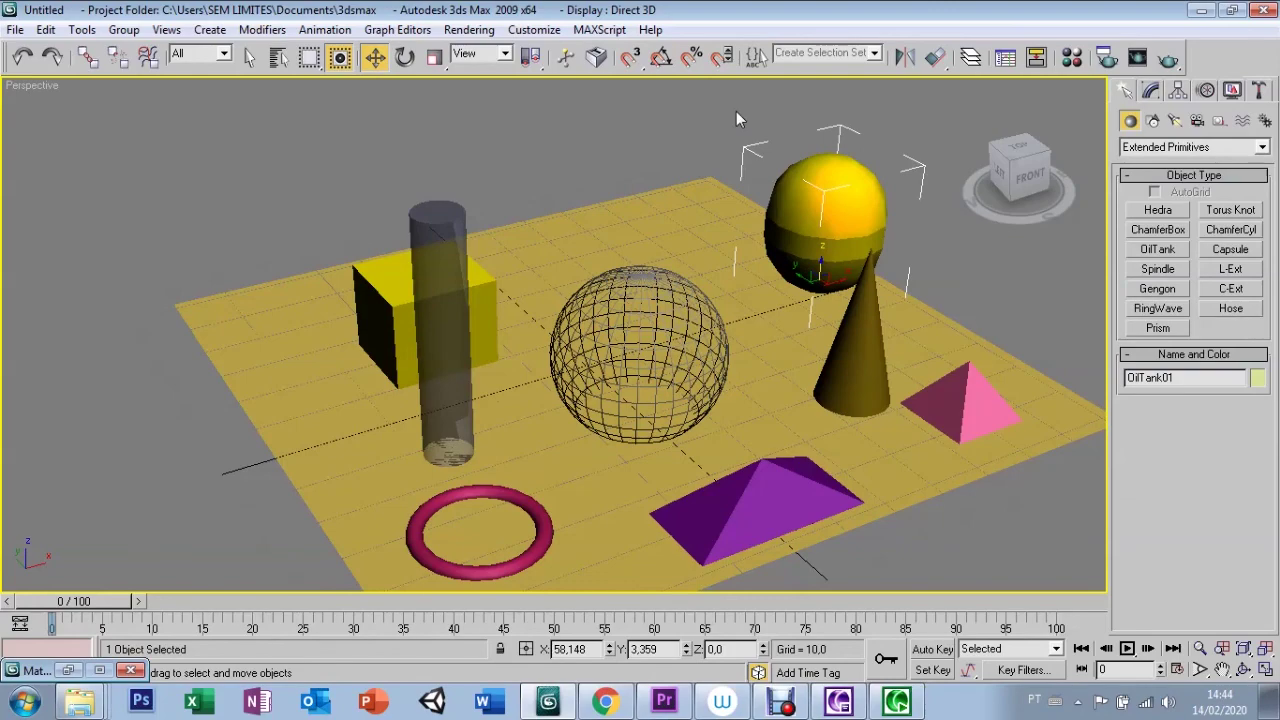
pyautogui.hotkey('ctrl', 'r')
pyautogui.moveTo(715, 372)
pyautogui.mouseDown()
pyautogui.moveTo(776, 336)
pyautogui.moveTo(737, 312)
pyautogui.mouseUp()
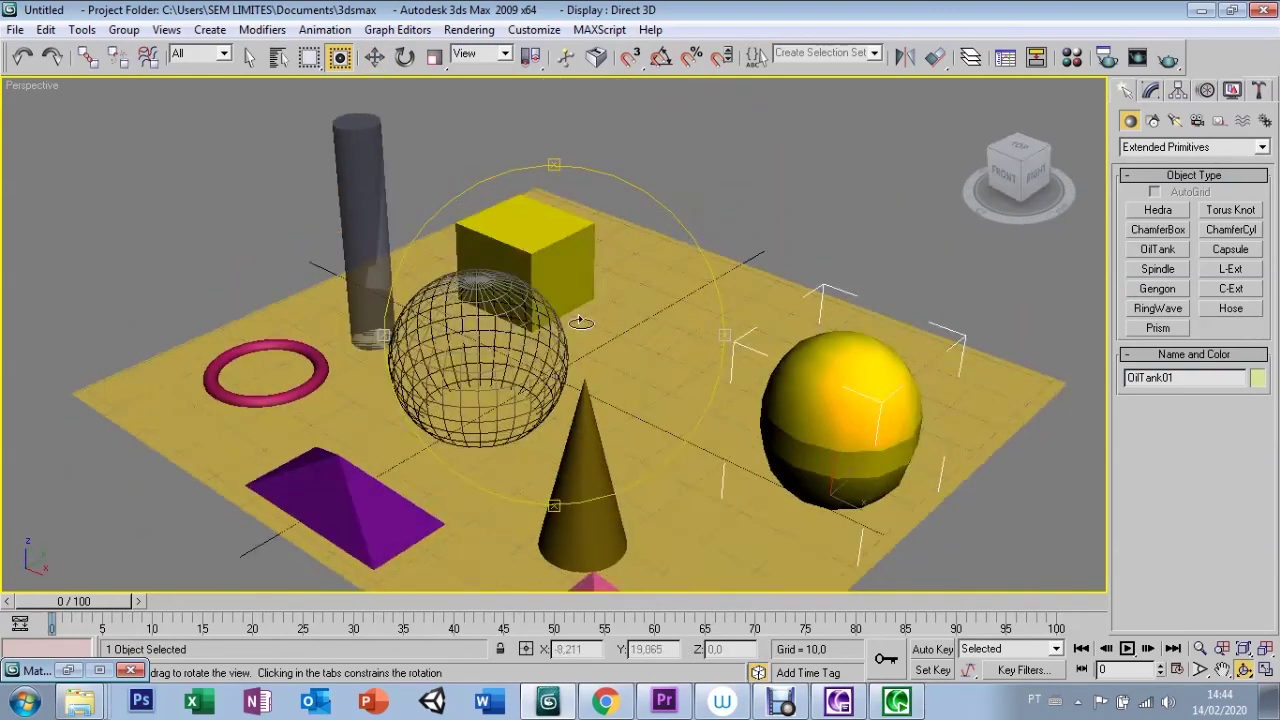